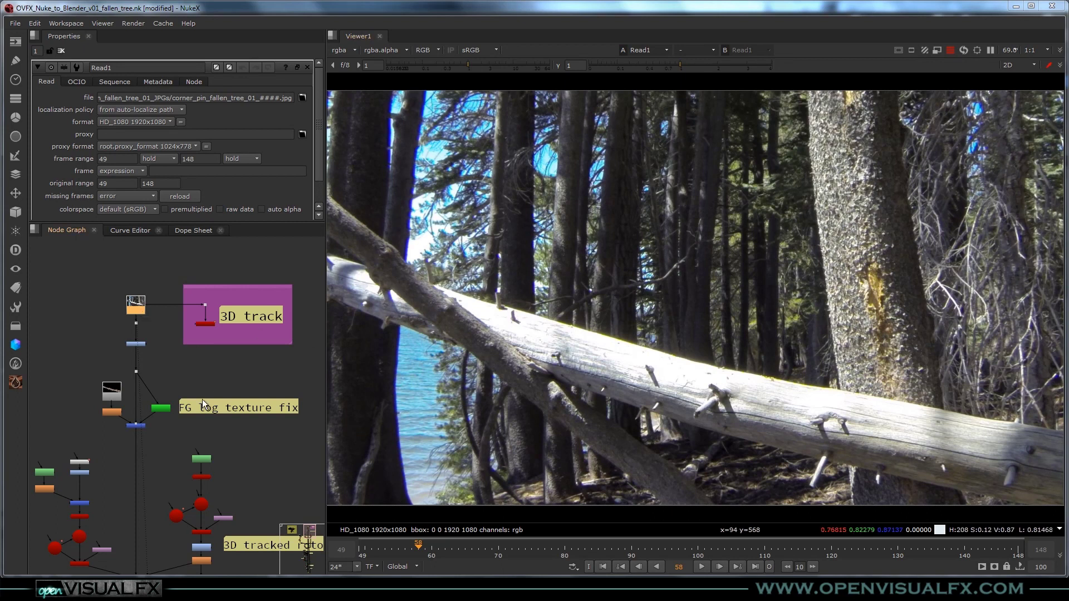
Pan the node graph to bring the 3D track backdrop into view.
{"action": "middle_click_drag", "start_coordinate": [167, 438], "coordinate": [215, 402]}
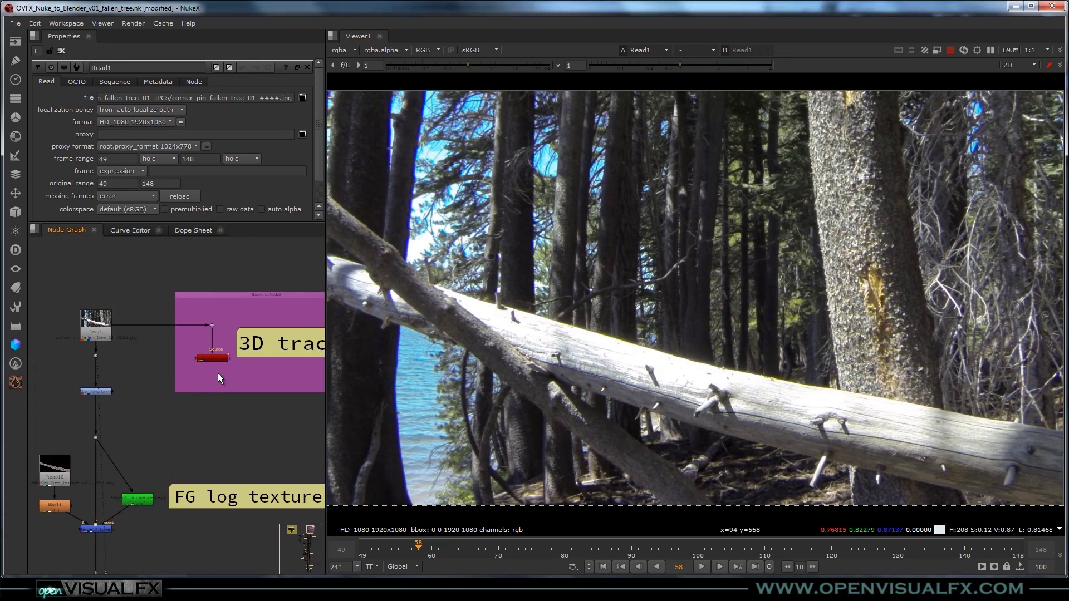
Open CameraTracker1's properties so its tracked points and trails overlay the fallen tree plate.
{"action": "scroll", "coordinate": [198, 368], "scroll_direction": "down", "scroll_amount": 1}
{"action": "scroll", "coordinate": [198, 368], "scroll_direction": "up", "scroll_amount": 3}
{"action": "scroll", "coordinate": [195, 366], "scroll_direction": "down", "scroll_amount": 4}
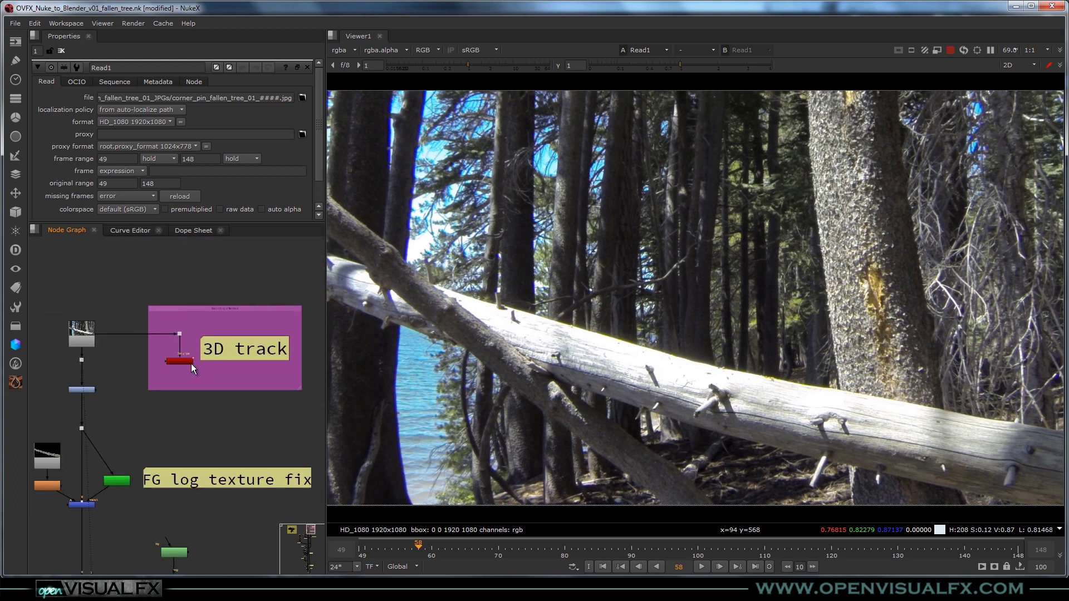
{"action": "scroll", "coordinate": [181, 363], "scroll_direction": "up", "scroll_amount": 2}
{"action": "left_click", "coordinate": [180, 360]}
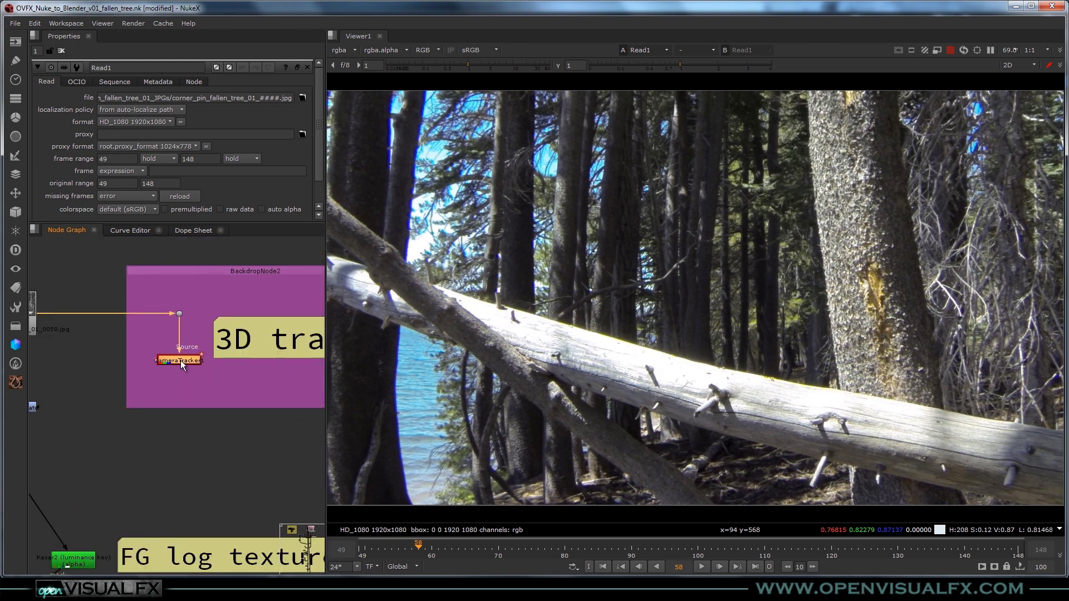
{"action": "double_click", "coordinate": [181, 360]}
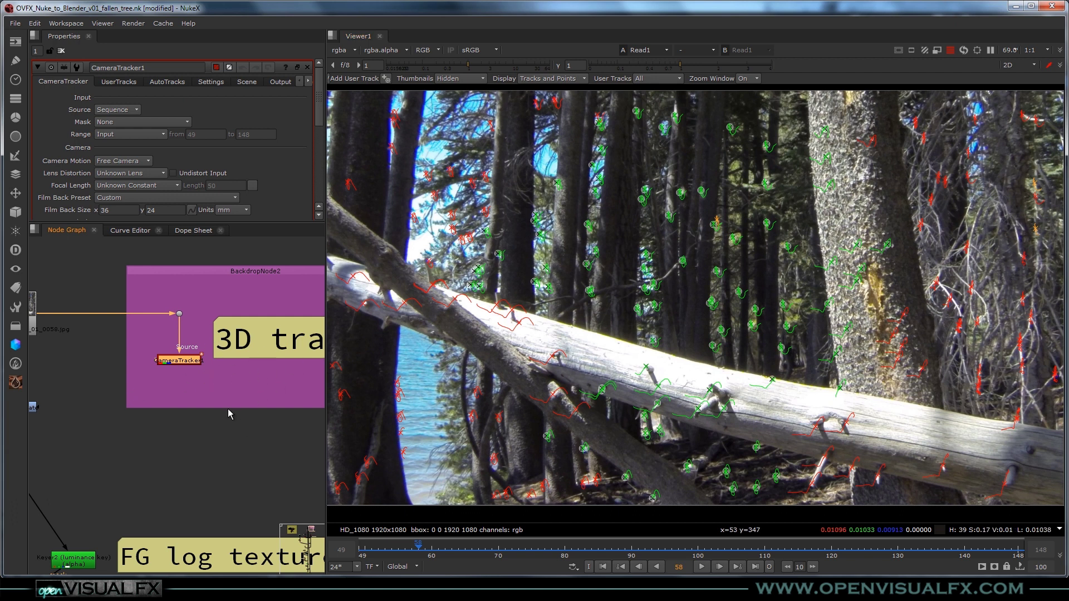
{"action": "scroll", "coordinate": [231, 413], "scroll_direction": "down", "scroll_amount": 3}
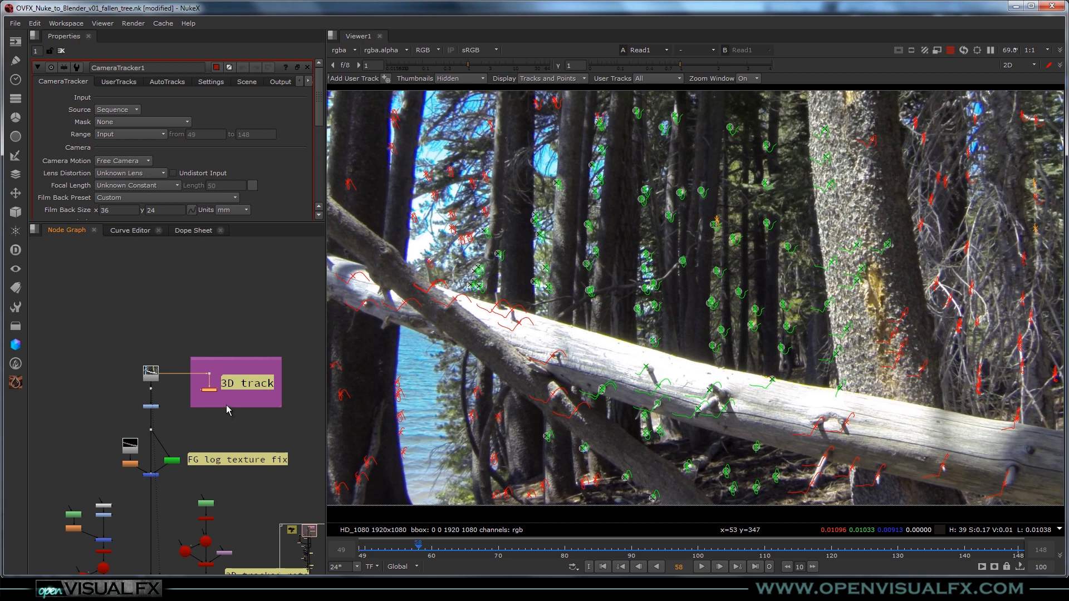
{"action": "scroll", "coordinate": [180, 413], "scroll_direction": "up", "scroll_amount": 3}
{"action": "scroll", "coordinate": [172, 375], "scroll_direction": "down", "scroll_amount": 3}
{"action": "scroll", "coordinate": [115, 346], "scroll_direction": "up", "scroll_amount": 3}
Pan to the 3D export and setup backdrop and select Scene1.
{"action": "middle_click_drag", "start_coordinate": [234, 344], "coordinate": [381, 391]}
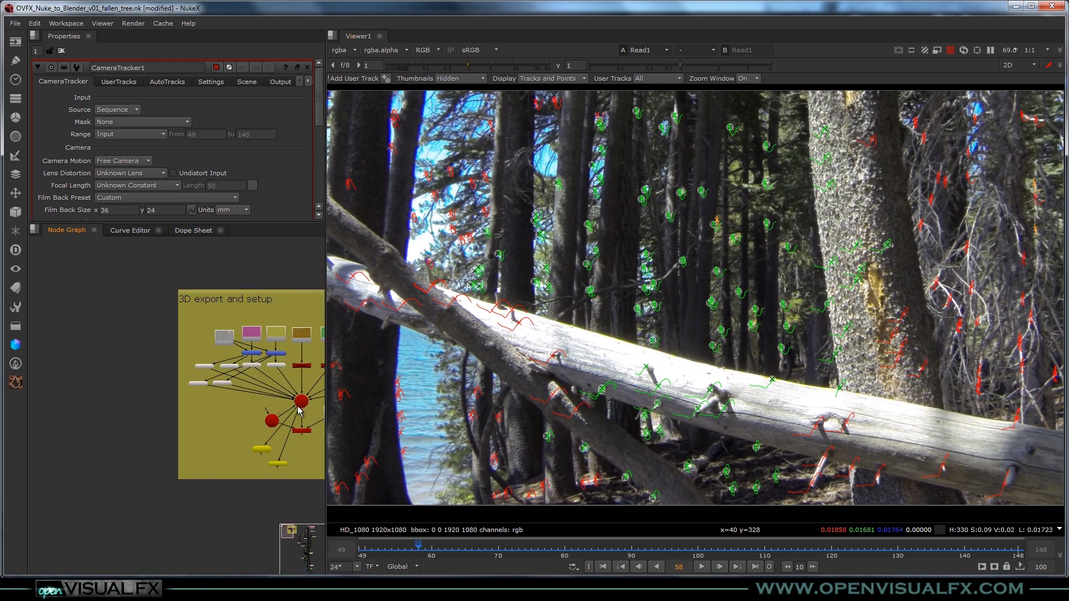
{"action": "scroll", "coordinate": [184, 412], "scroll_direction": "up", "scroll_amount": 6}
{"action": "scroll", "coordinate": [186, 416], "scroll_direction": "down", "scroll_amount": 5}
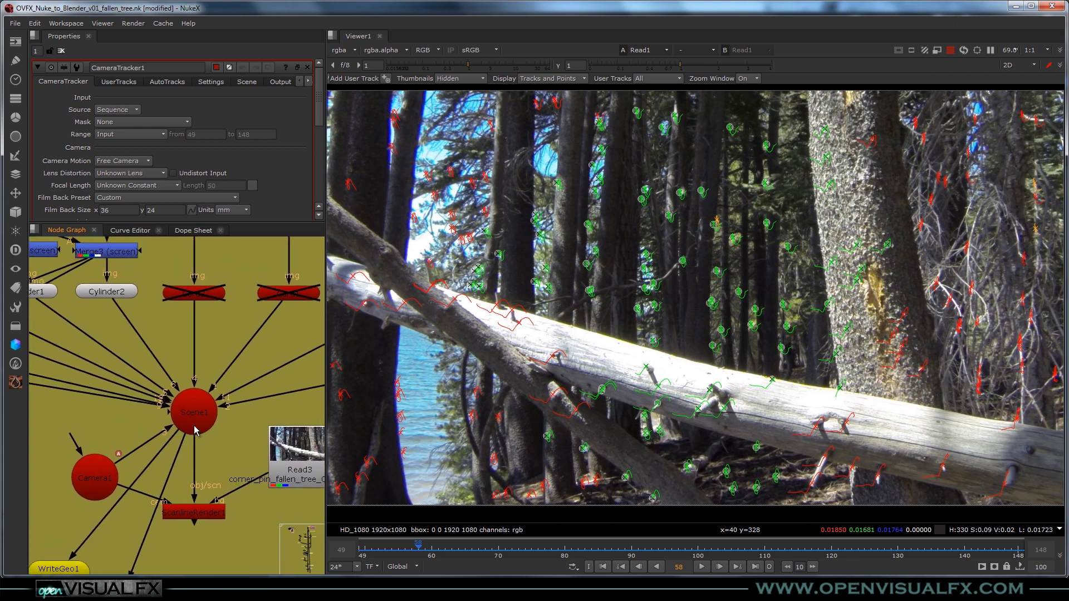
{"action": "left_click", "coordinate": [190, 419]}
Switch the viewer to 3D with the Scene1 node selected.
{"action": "scroll", "coordinate": [194, 424], "scroll_direction": "up", "scroll_amount": 3}
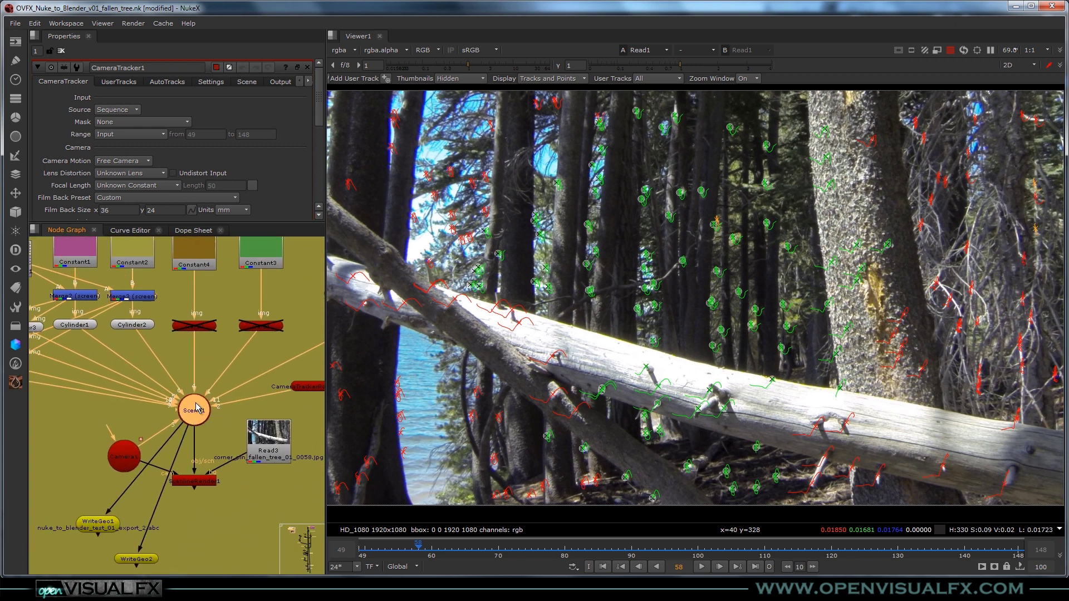
{"action": "middle_click_drag", "start_coordinate": [194, 427], "coordinate": [196, 399]}
{"action": "scroll", "coordinate": [203, 301], "scroll_direction": "down", "scroll_amount": 5}
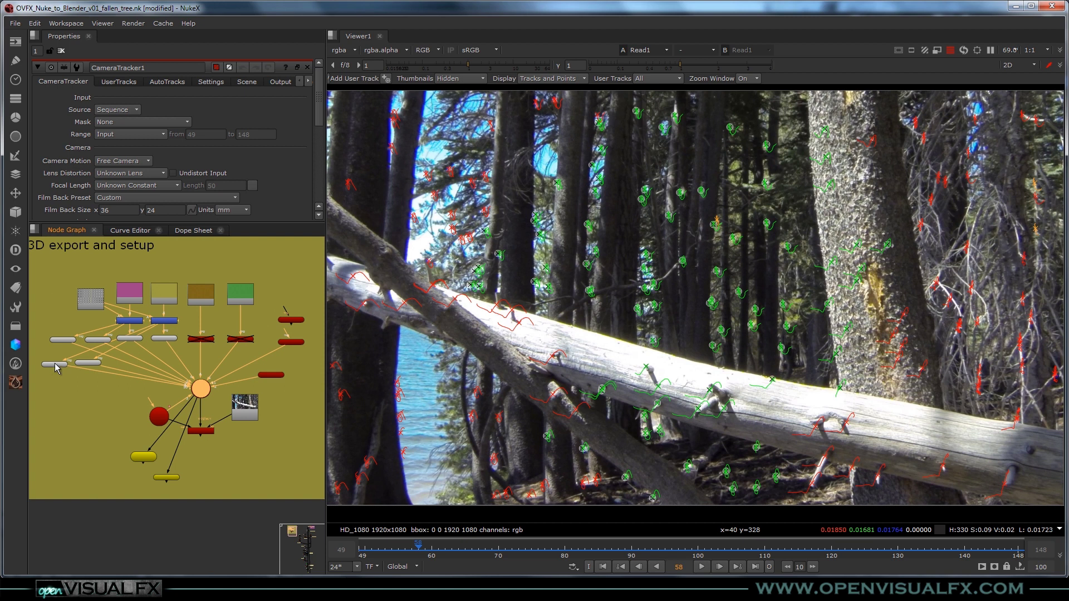
{"action": "scroll", "coordinate": [75, 351], "scroll_direction": "up", "scroll_amount": 6}
{"action": "scroll", "coordinate": [249, 379], "scroll_direction": "down", "scroll_amount": 5}
{"action": "scroll", "coordinate": [222, 351], "scroll_direction": "up", "scroll_amount": 5}
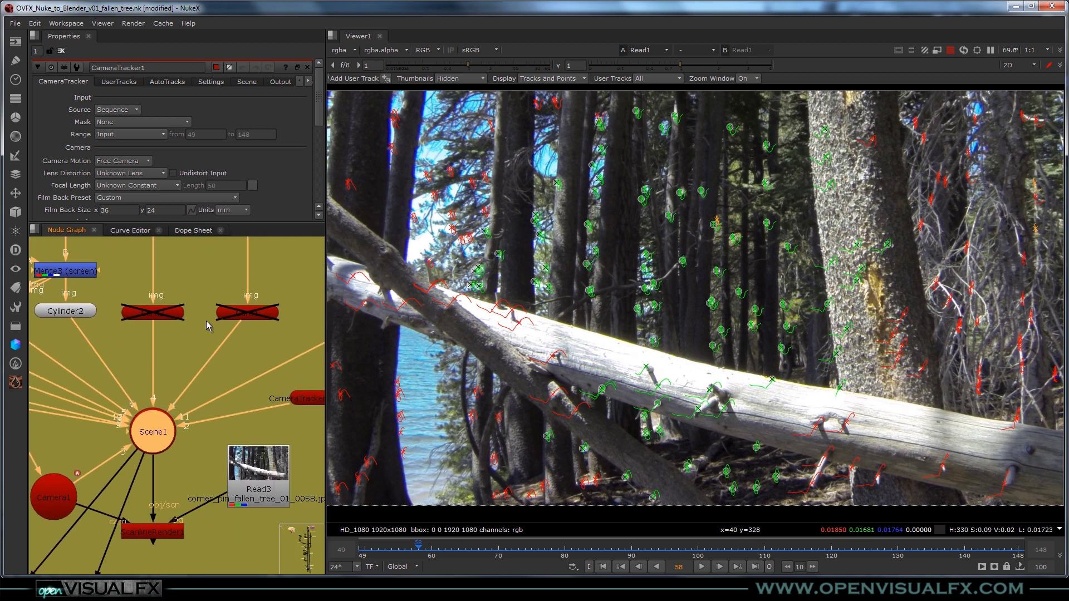
{"action": "scroll", "coordinate": [266, 391], "scroll_direction": "down", "scroll_amount": 1}
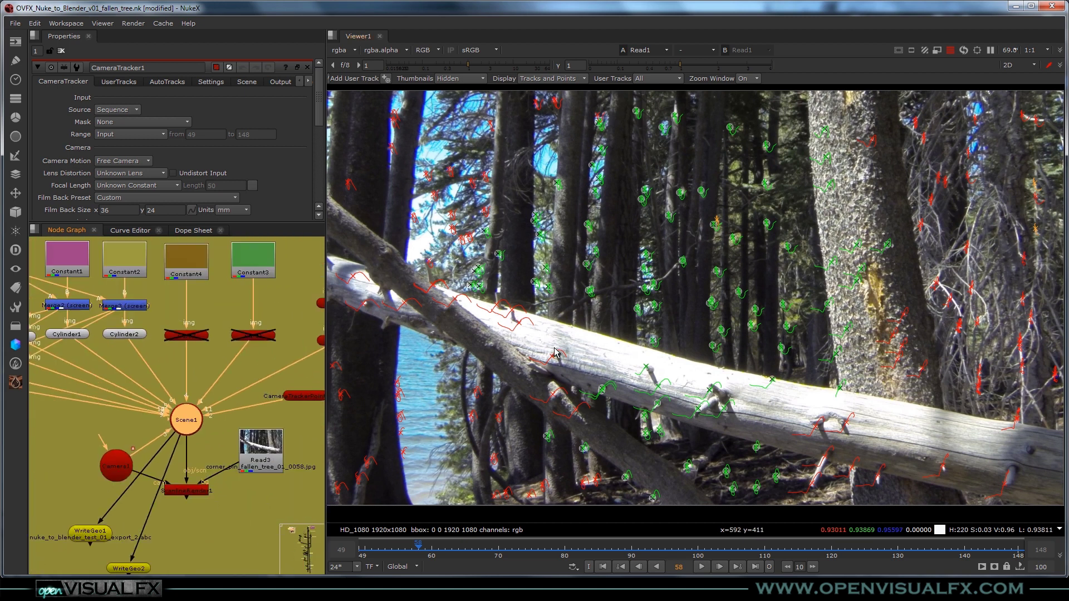
{"action": "key", "text": "Tab"}
{"action": "left_click", "coordinate": [190, 420]}
Show Scene1 in the 3D viewer and look through Camera1.
{"action": "key", "text": "1"}
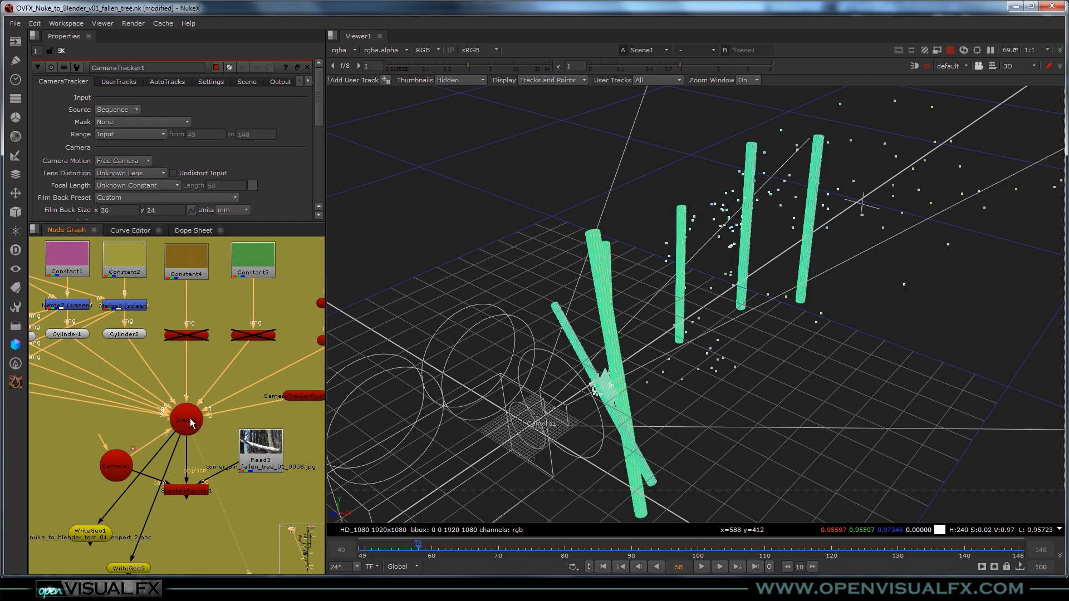
{"action": "left_click_drag", "start_coordinate": [746, 317], "coordinate": [733, 290], "text": "ctrl"}
{"action": "scroll", "coordinate": [205, 336], "scroll_direction": "down", "scroll_amount": 4}
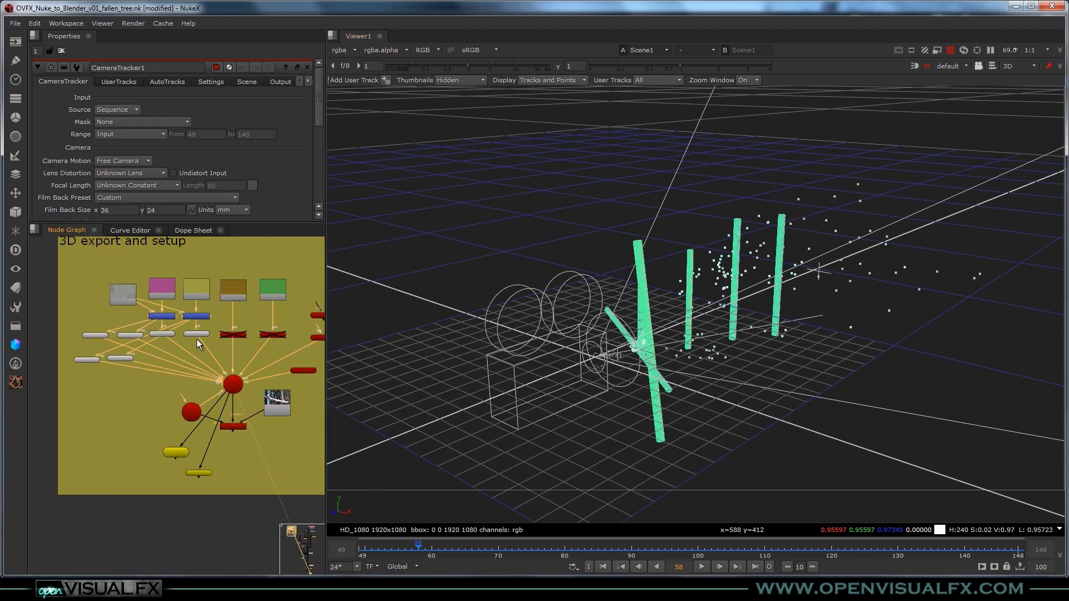
{"action": "scroll", "coordinate": [206, 359], "scroll_direction": "up", "scroll_amount": 5}
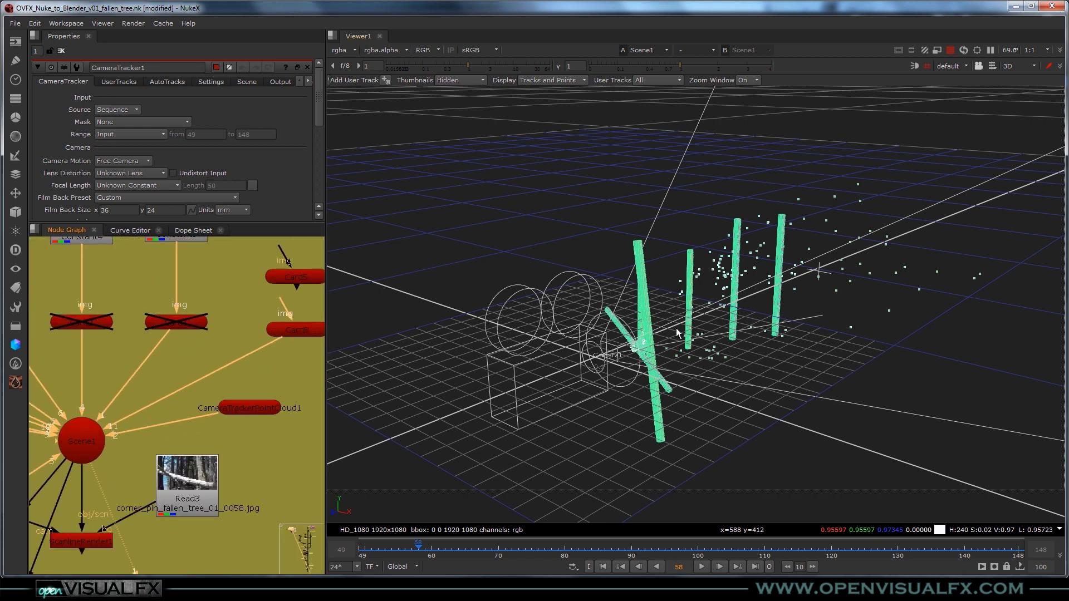
{"action": "left_click", "coordinate": [953, 66]}
{"action": "left_click", "coordinate": [967, 94]}
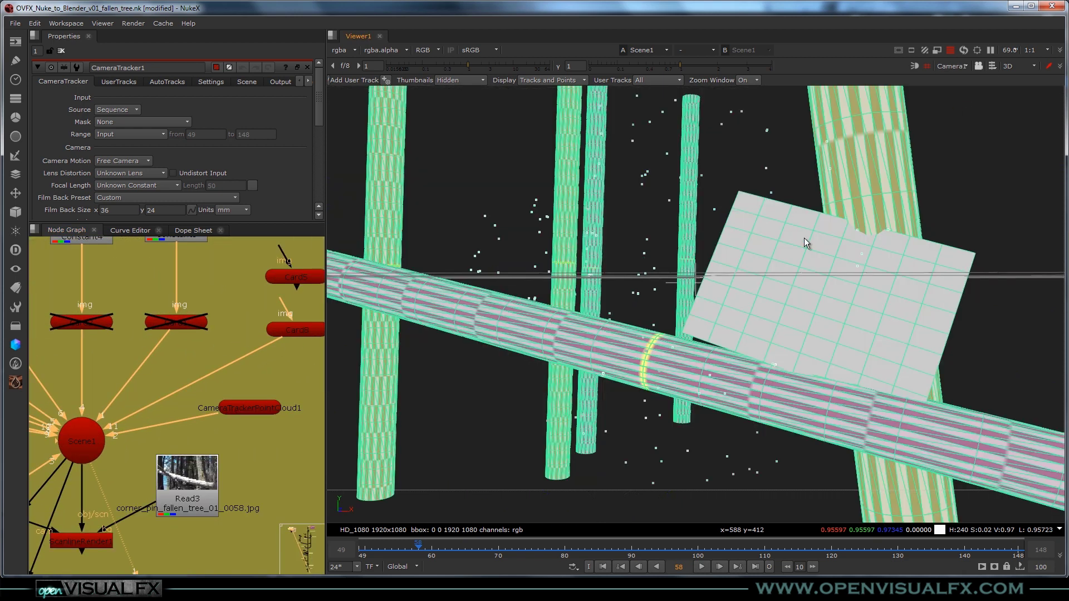
Open Card8's settings to inspect it, then deselect it.
{"action": "left_click", "coordinate": [298, 330]}
{"action": "double_click", "coordinate": [298, 330]}
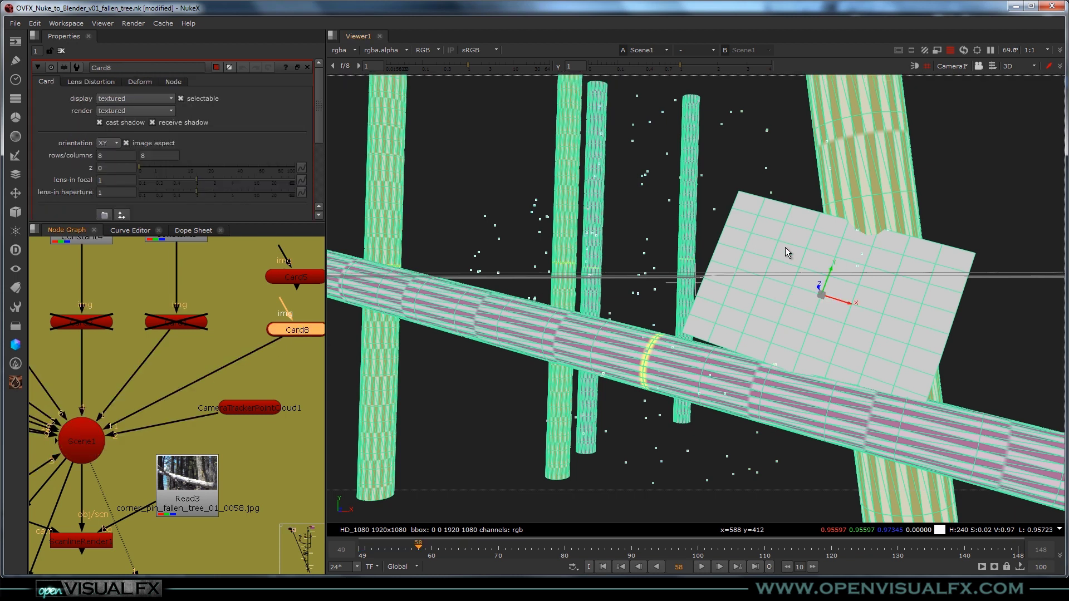
{"action": "scroll", "coordinate": [202, 395], "scroll_direction": "down", "scroll_amount": 5}
{"action": "left_click", "coordinate": [251, 402]}
Enable the two disabled Card nodes to preview the card planes in 3D.
{"action": "middle_click_drag", "start_coordinate": [156, 358], "coordinate": [210, 369]}
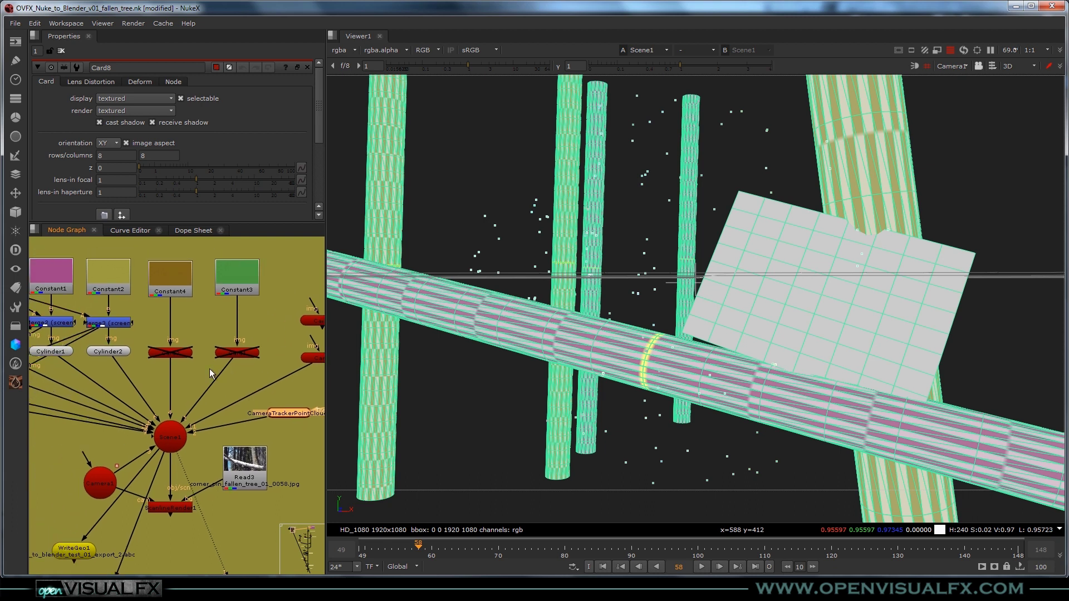
{"action": "left_click_drag", "start_coordinate": [274, 299], "coordinate": [135, 375]}
{"action": "key", "text": "d"}
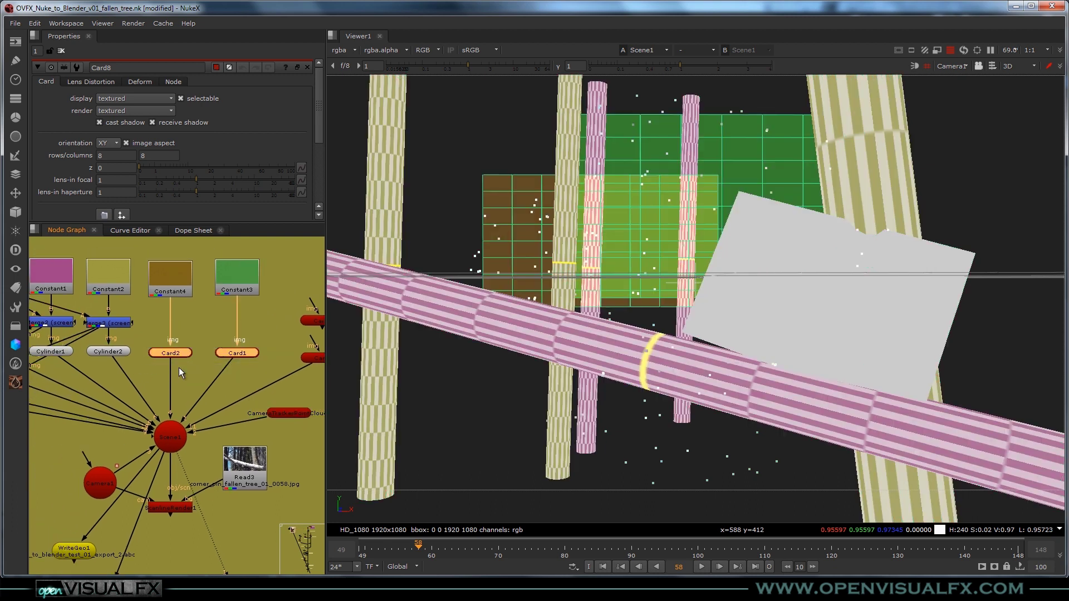
{"action": "scroll", "coordinate": [599, 326], "scroll_direction": "down", "scroll_amount": 5}
{"action": "left_click_drag", "start_coordinate": [501, 311], "coordinate": [390, 334], "text": "ctrl"}
{"action": "scroll", "coordinate": [599, 326], "scroll_direction": "down", "scroll_amount": 3}
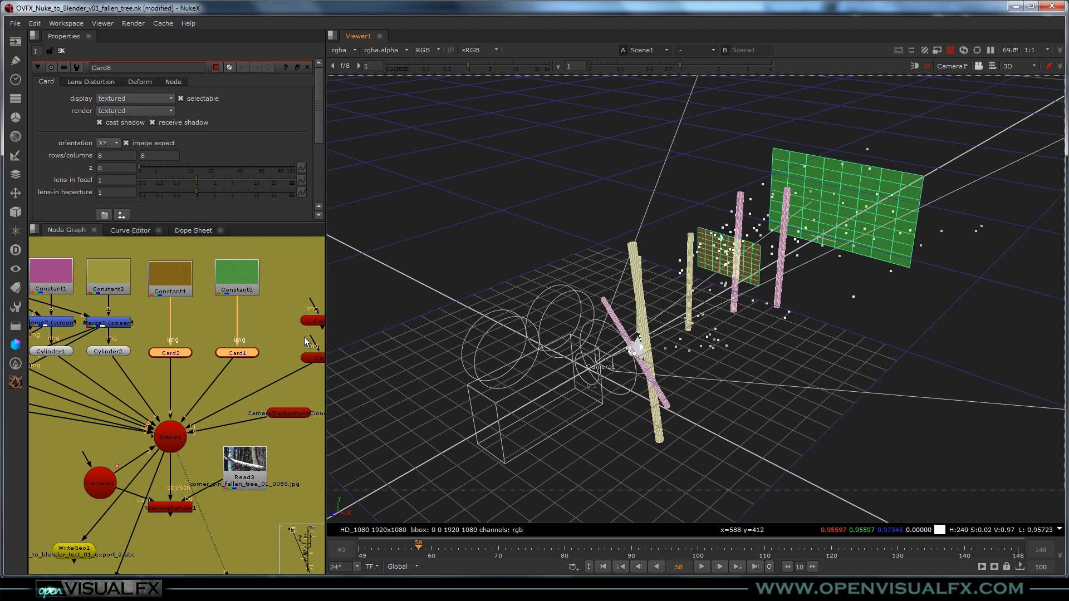
Disable Card1 and Card2 again and select the Camera1 node.
{"action": "left_click_drag", "start_coordinate": [249, 342], "coordinate": [138, 370]}
{"action": "key", "text": "d"}
{"action": "middle_click_drag", "start_coordinate": [162, 424], "coordinate": [168, 363]}
{"action": "left_click_drag", "start_coordinate": [115, 418], "coordinate": [109, 412]}
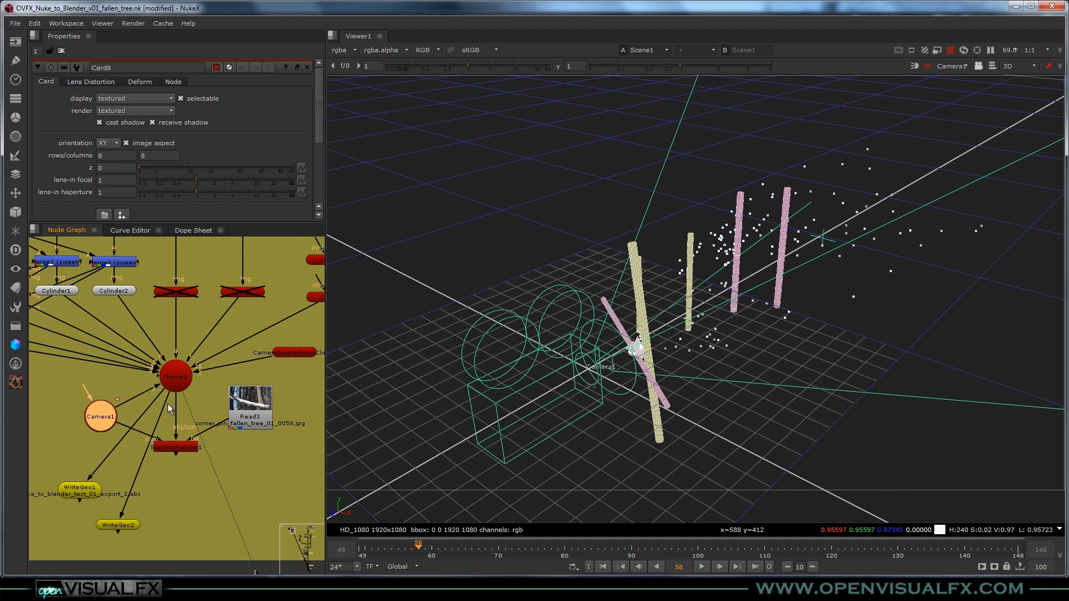
Disconnect Camera1 from Scene1's input so the camera leaves the 3D scene.
{"action": "scroll", "coordinate": [168, 403], "scroll_direction": "up", "scroll_amount": 2}
{"action": "left_click_drag", "start_coordinate": [151, 390], "coordinate": [128, 397]}
{"action": "left_click", "coordinate": [172, 380]}
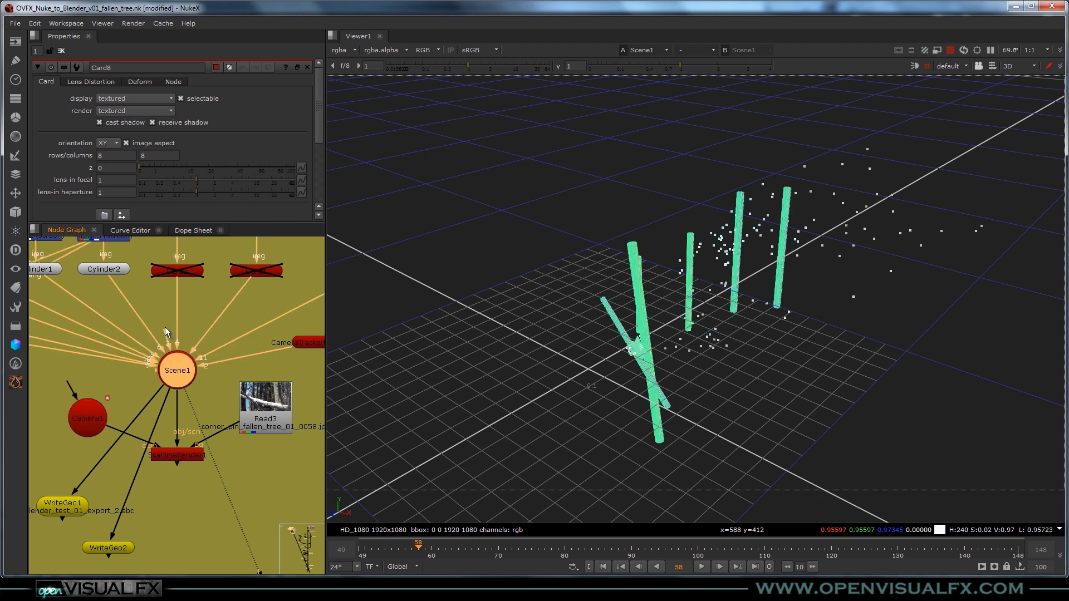
Move WriteGeo2 up and right, then search nodes for 'wri'.
{"action": "mouse_move", "coordinate": [119, 540]}
{"action": "left_mouse_down"}
{"action": "mouse_move", "coordinate": [153, 509]}
{"action": "mouse_move", "coordinate": [129, 526]}
{"action": "left_mouse_up"}
{"action": "middle_click_drag", "start_coordinate": [130, 527], "coordinate": [160, 489]}
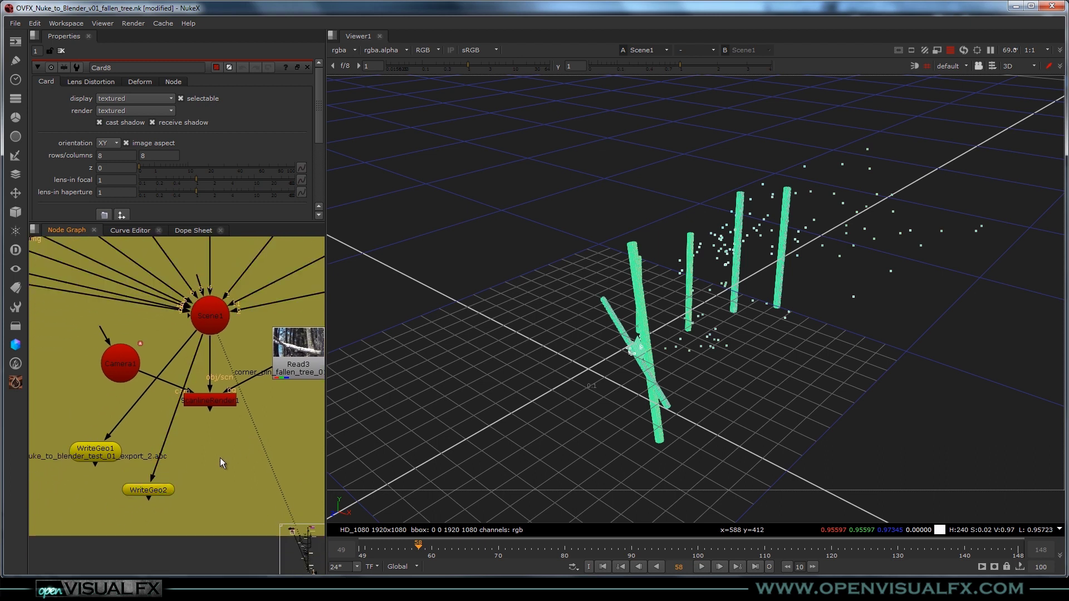
{"action": "key", "text": "Tab"}
{"action": "type", "text": "wri"}
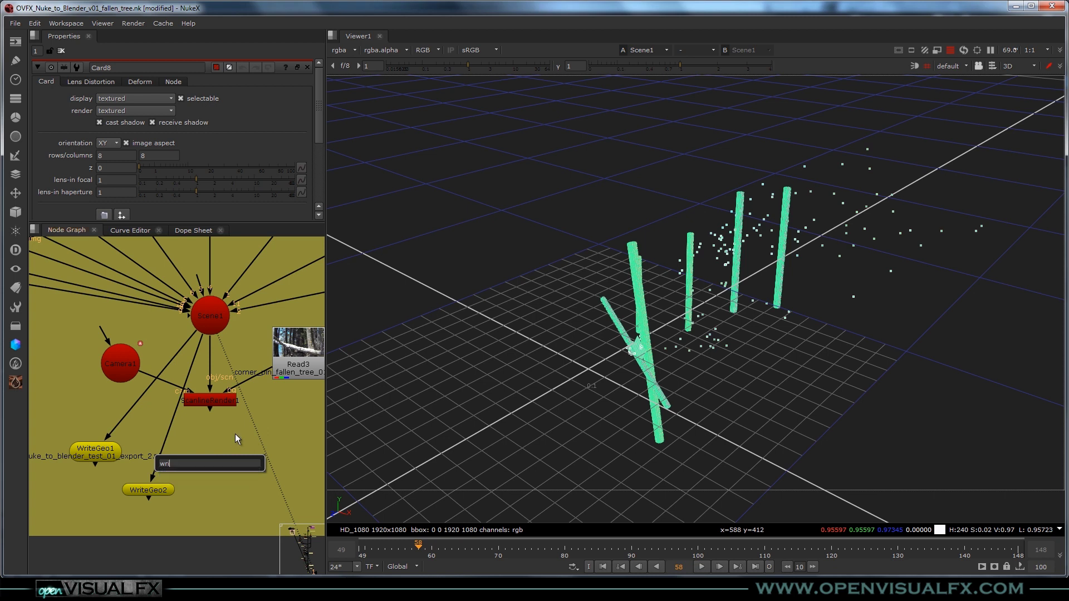
Cancel the node search and reconnect Scene1's camera input to Camera1.
{"action": "key", "text": "Escape"}
{"action": "middle_click_drag", "start_coordinate": [204, 325], "coordinate": [205, 351]}
{"action": "left_click", "coordinate": [215, 343]}
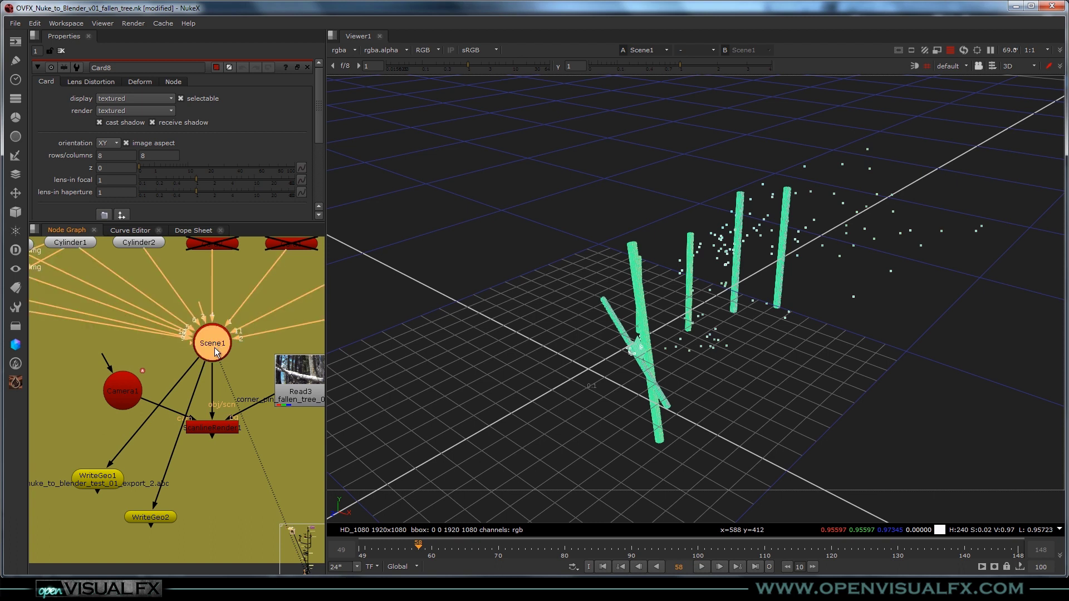
{"action": "left_click_drag", "start_coordinate": [199, 302], "coordinate": [125, 392]}
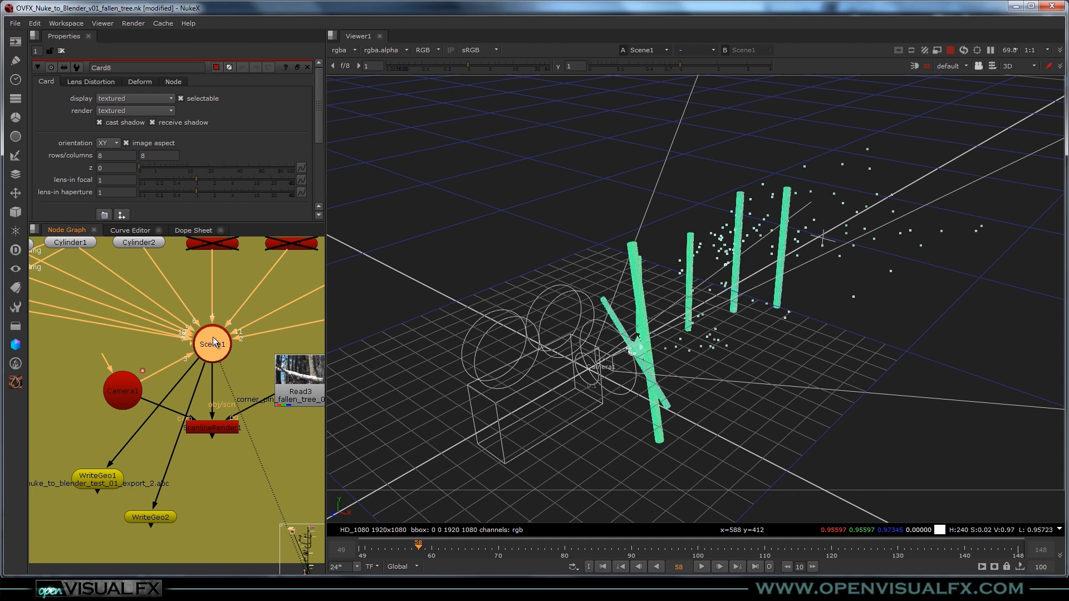
Open Scene1's and WriteGeo2's settings panels.
{"action": "double_click", "coordinate": [215, 342]}
{"action": "double_click", "coordinate": [158, 519]}
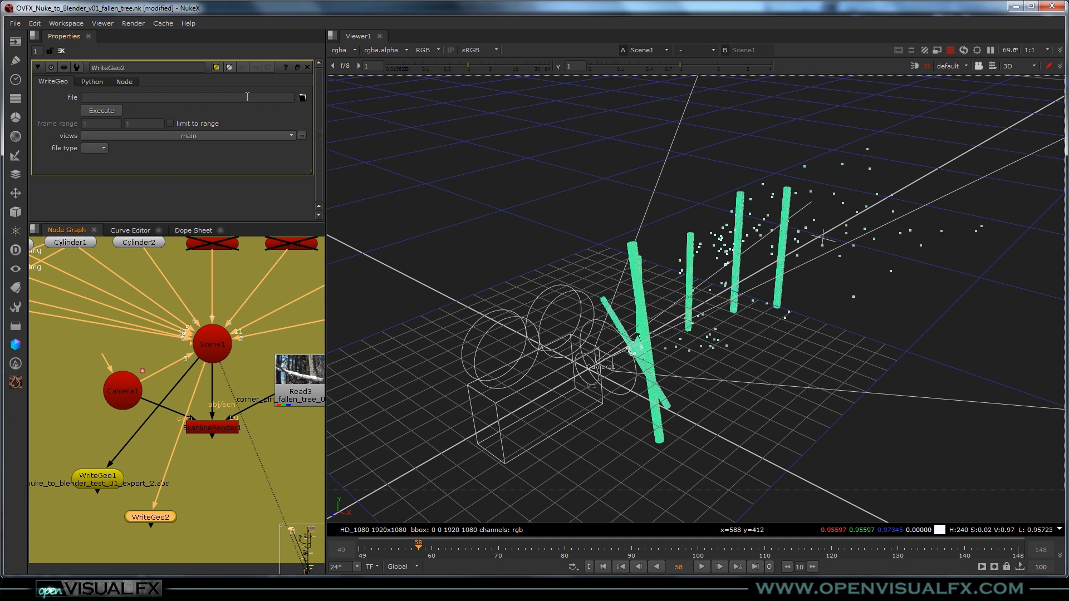
Set WriteGeo2's output to OVFX_Nuke_to_blender_01_export_final.abc with file type abc.
{"action": "left_click", "coordinate": [302, 98]}
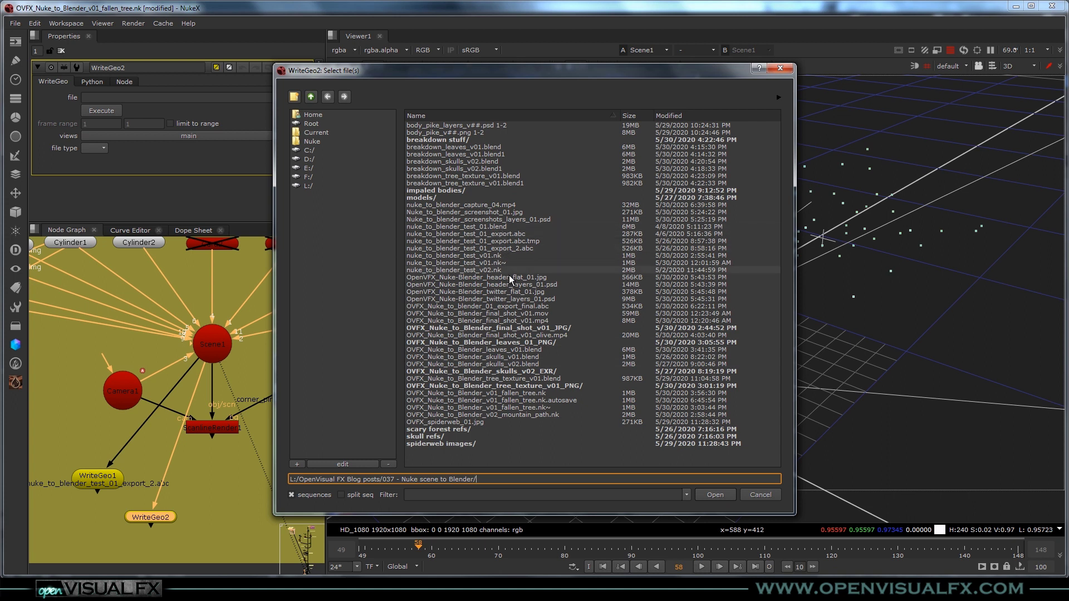
{"action": "left_click", "coordinate": [518, 307]}
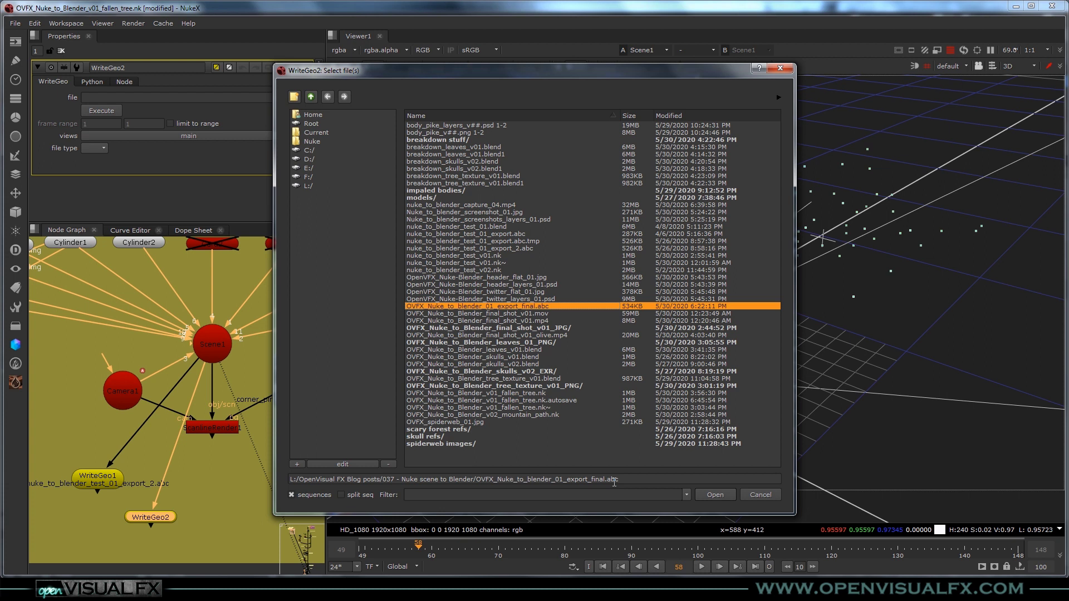
{"action": "left_click", "coordinate": [714, 495]}
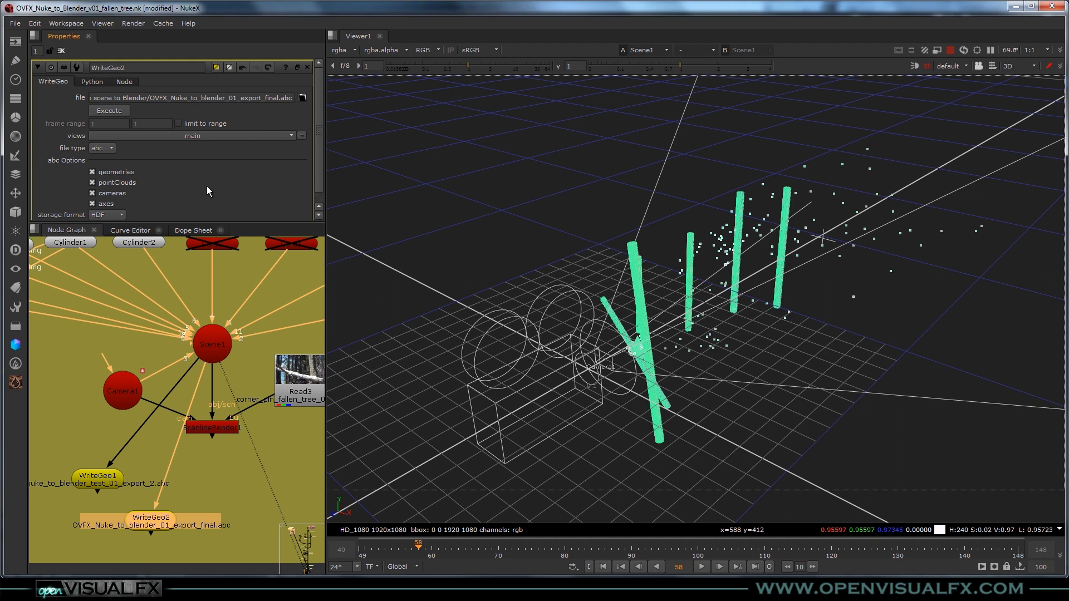
{"action": "left_click", "coordinate": [109, 149]}
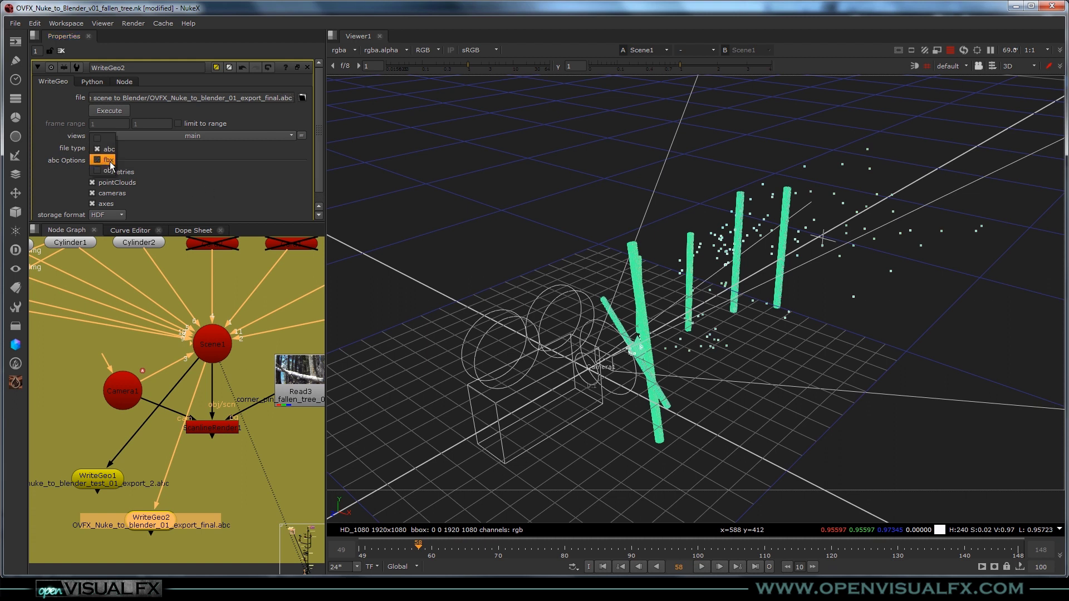
{"action": "left_click", "coordinate": [138, 150]}
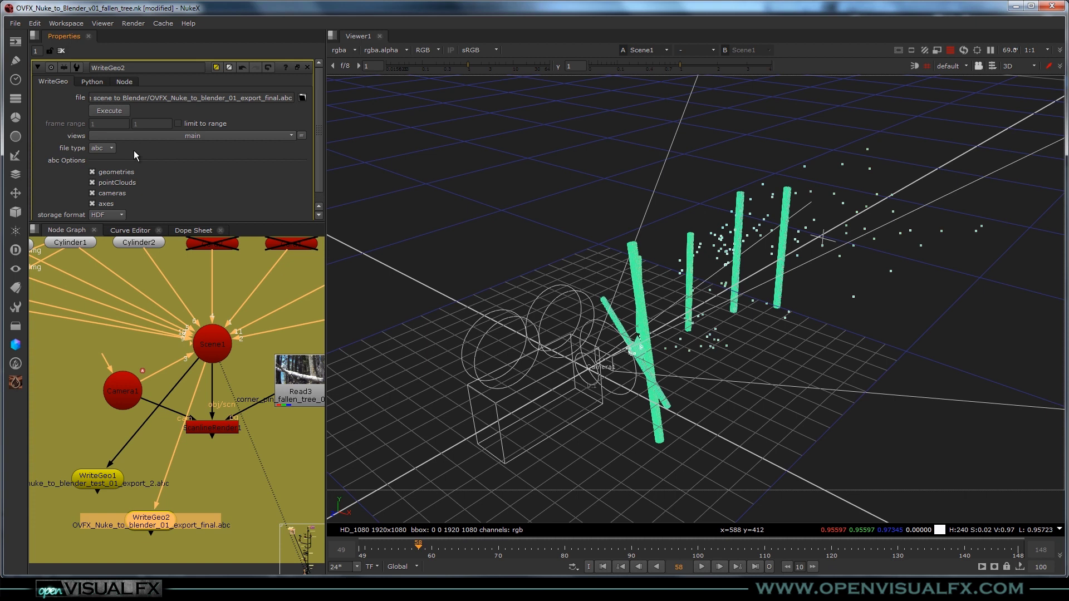
Keep pointClouds and axes in the export and set storage format to Ogawa.
{"action": "scroll", "coordinate": [134, 150], "scroll_direction": "down", "scroll_amount": 1}
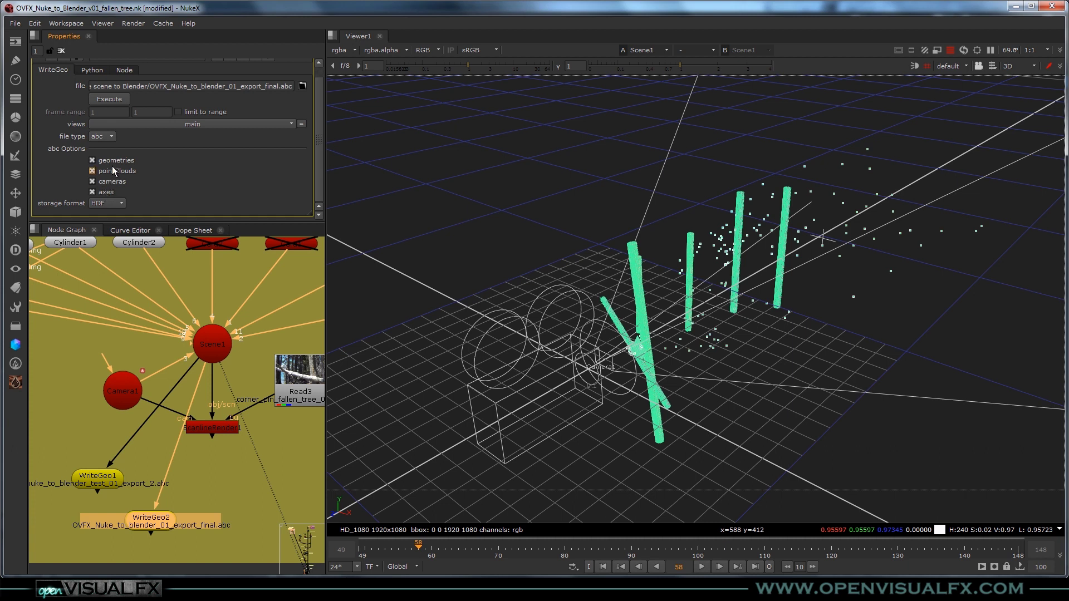
{"action": "left_click", "coordinate": [92, 171]}
{"action": "left_click", "coordinate": [93, 192]}
{"action": "left_click", "coordinate": [93, 192]}
{"action": "left_click", "coordinate": [92, 171]}
{"action": "left_click", "coordinate": [107, 204]}
{"action": "left_click", "coordinate": [110, 215]}
Make sure axes are ticked, then reopen the WriteGeo2 properties panel.
{"action": "scroll", "coordinate": [165, 433], "scroll_direction": "down", "scroll_amount": 3}
{"action": "scroll", "coordinate": [144, 457], "scroll_direction": "up", "scroll_amount": 5}
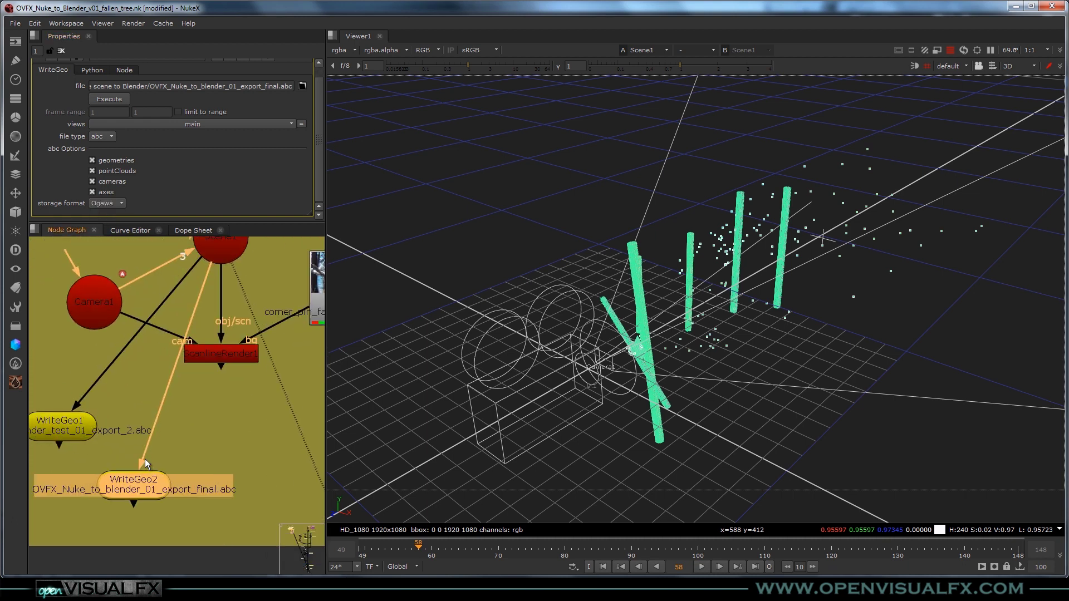
{"action": "left_click", "coordinate": [92, 192]}
{"action": "scroll", "coordinate": [202, 449], "scroll_direction": "down", "scroll_amount": 2}
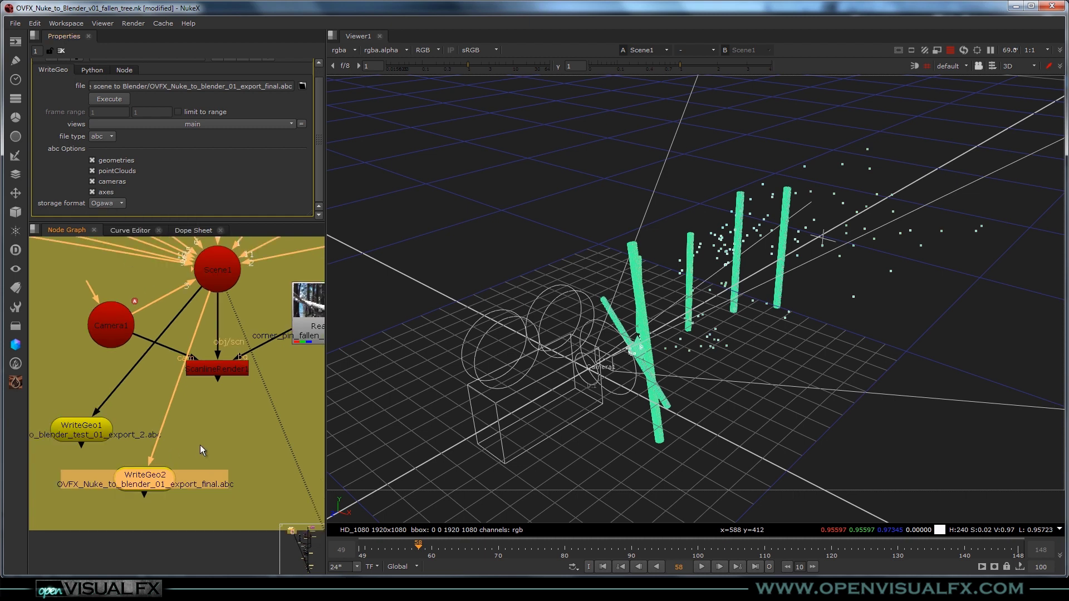
{"action": "middle_click_drag", "start_coordinate": [178, 449], "coordinate": [203, 416]}
{"action": "double_click", "coordinate": [178, 440]}
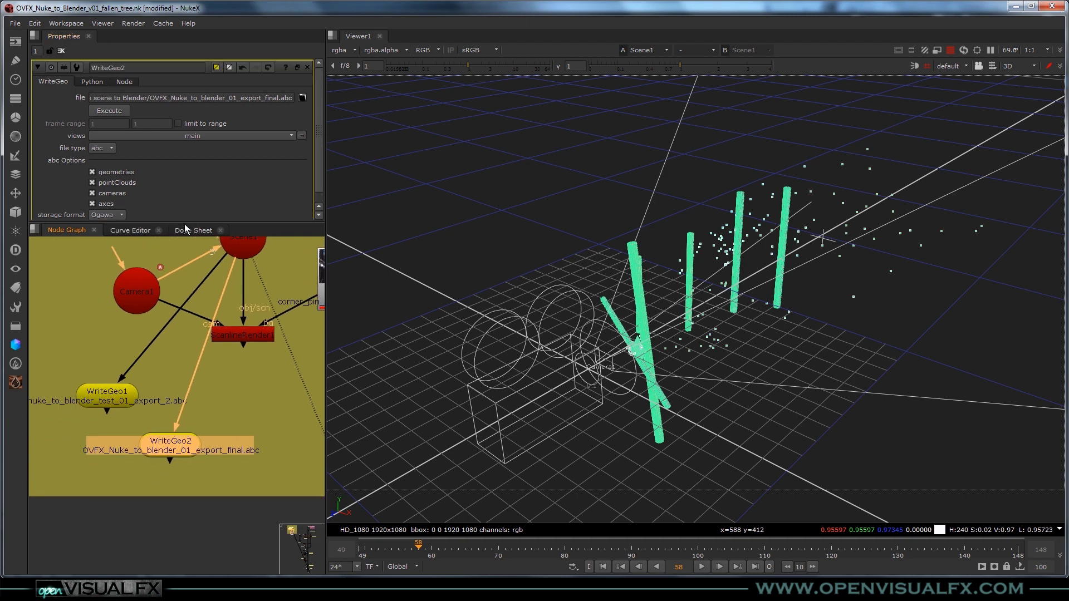
Execute WriteGeo2 to write the Alembic file for frames 49–148.
{"action": "left_click", "coordinate": [108, 112]}
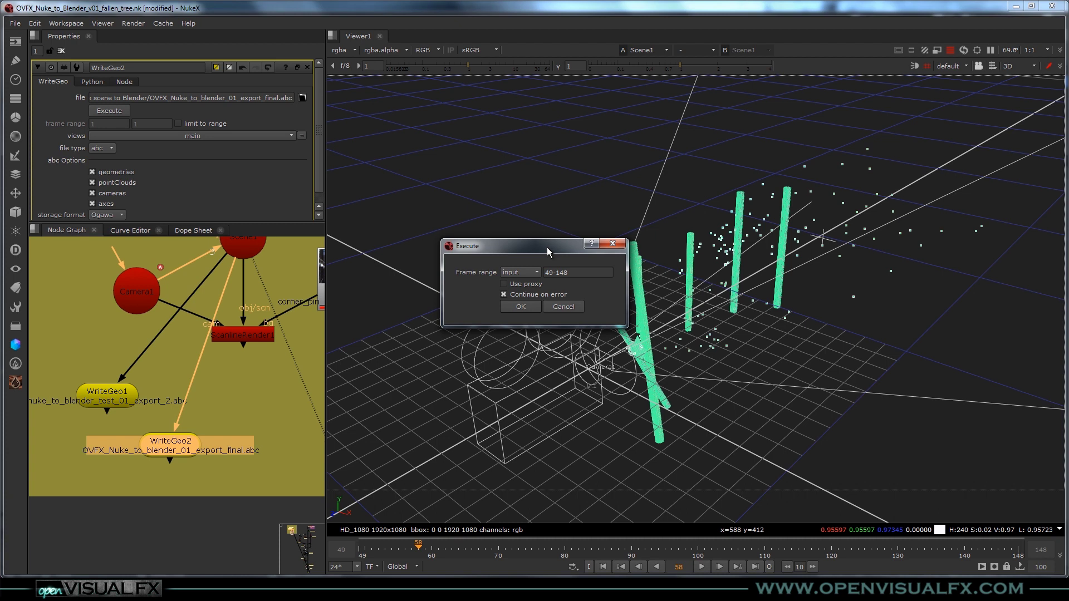
{"action": "left_click", "coordinate": [524, 307]}
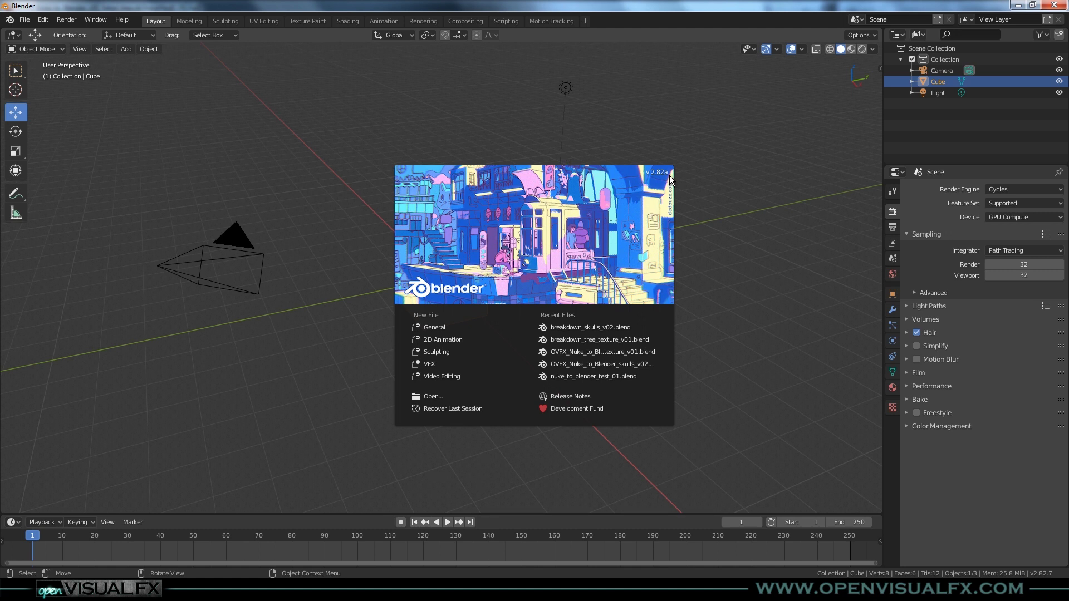
Dismiss the splash and delete Blender's default cube, camera and light.
{"action": "left_click", "coordinate": [494, 444]}
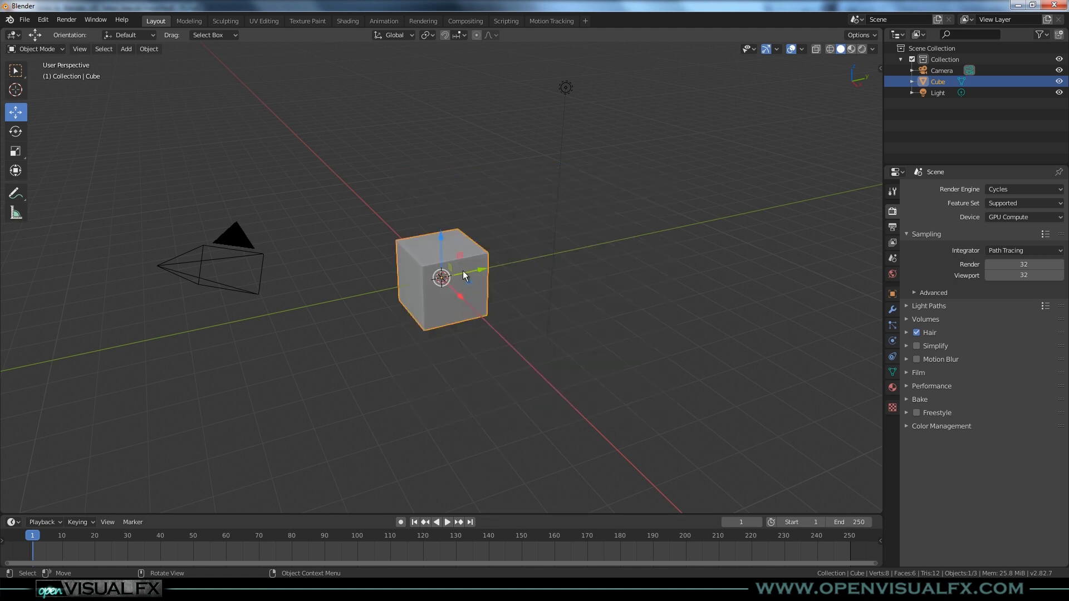
{"action": "key", "text": "a"}
{"action": "key", "text": "x"}
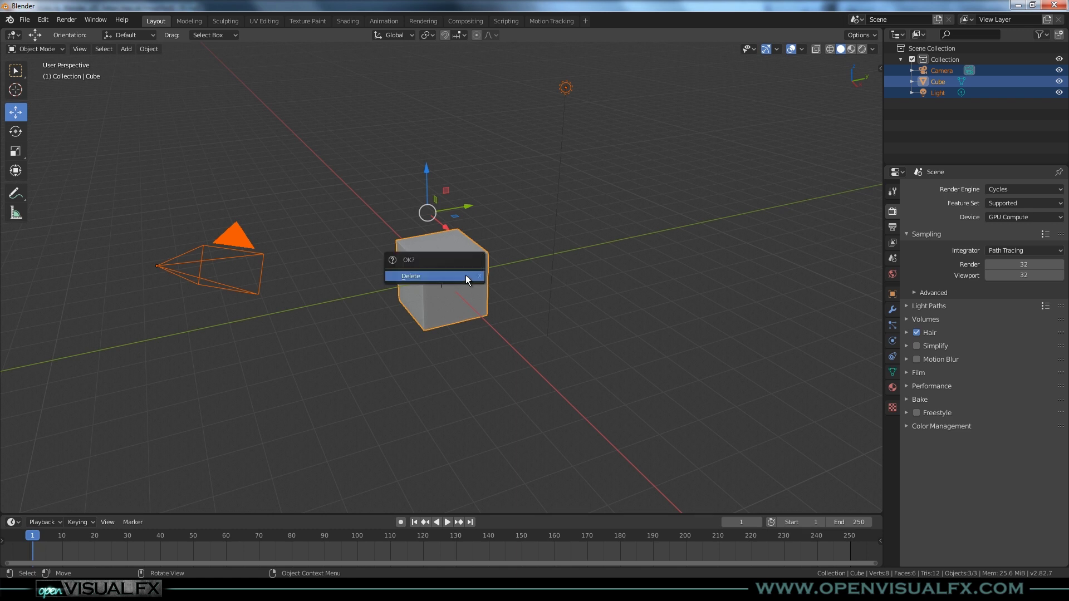
{"action": "left_click", "coordinate": [465, 275]}
Import OVFX_Nuke_to_blender_01_export_final.abc as an Alembic file.
{"action": "left_click", "coordinate": [24, 19]}
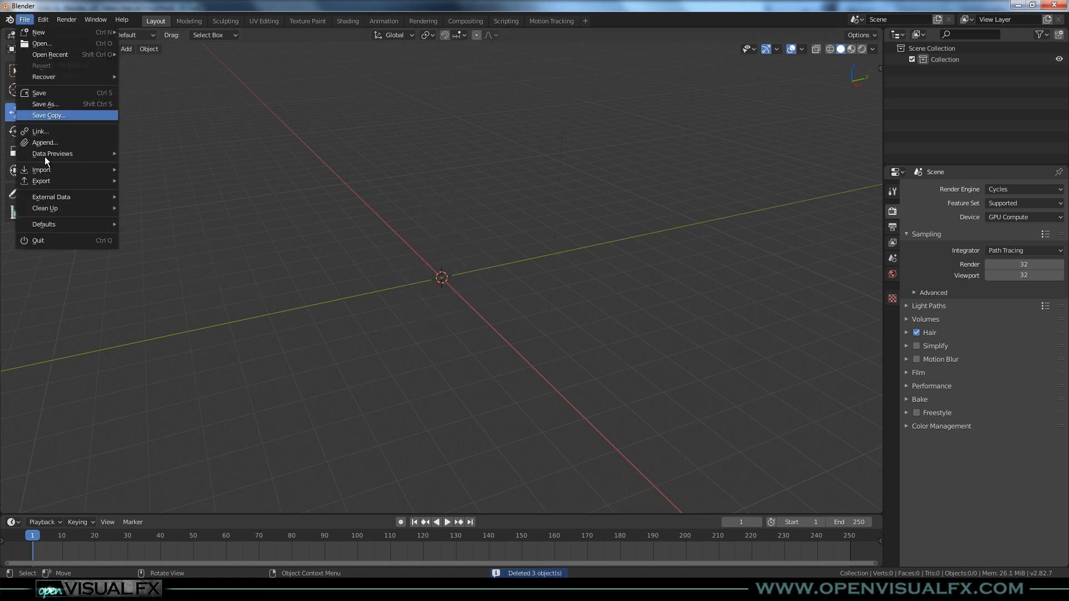
{"action": "mouse_move", "coordinate": [81, 171]}
{"action": "left_click", "coordinate": [167, 180]}
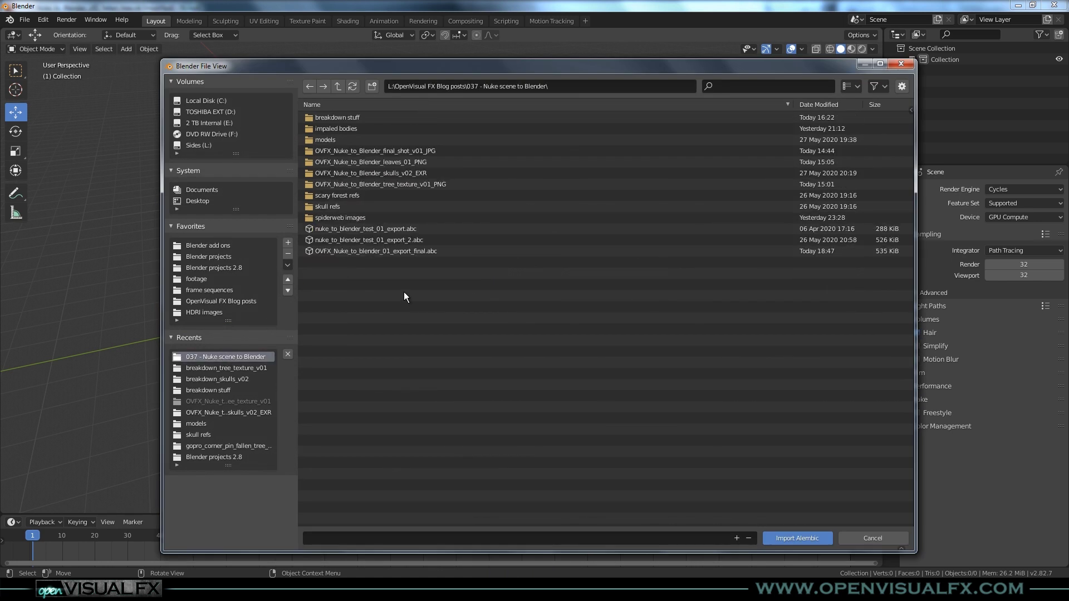
{"action": "left_click", "coordinate": [329, 252]}
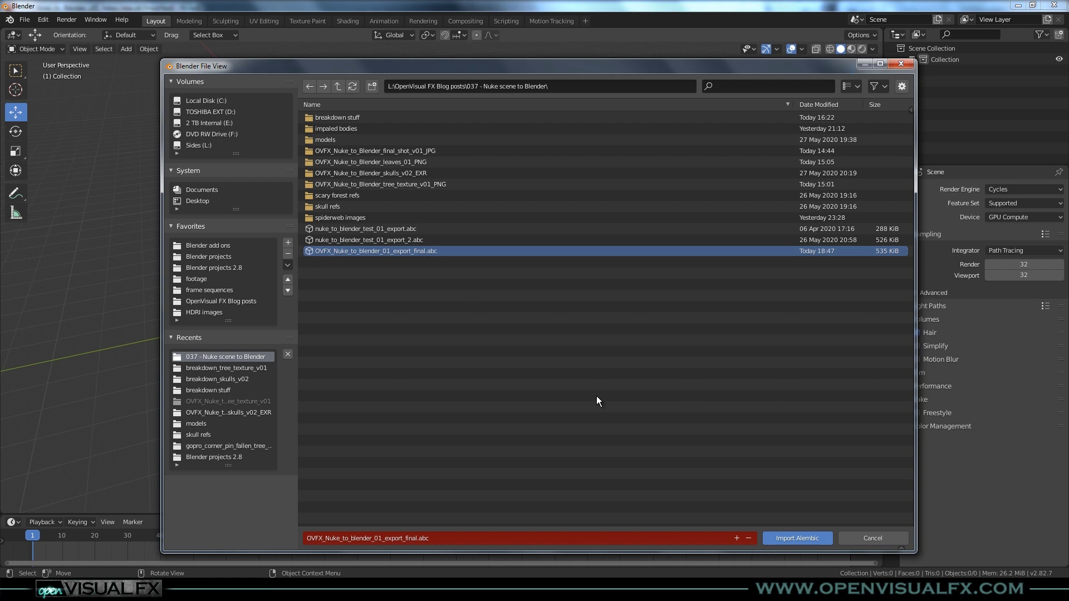
{"action": "left_click", "coordinate": [797, 537]}
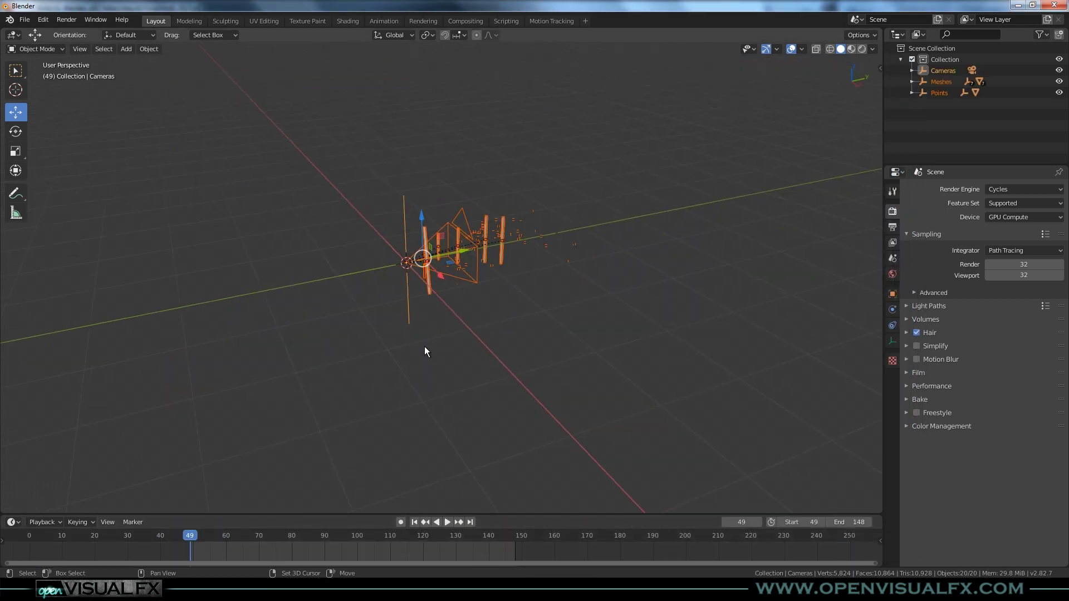
{"action": "key", "text": "KP_0"}
{"action": "left_click_drag", "start_coordinate": [209, 535], "coordinate": [186, 563]}
{"action": "key", "text": "space"}
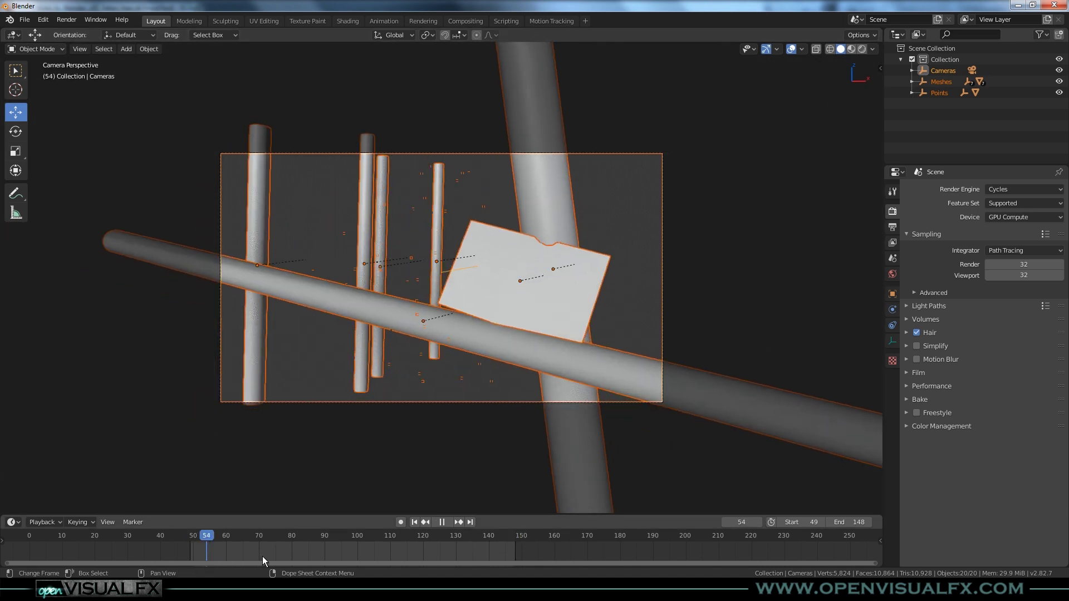
{"action": "key", "text": "space"}
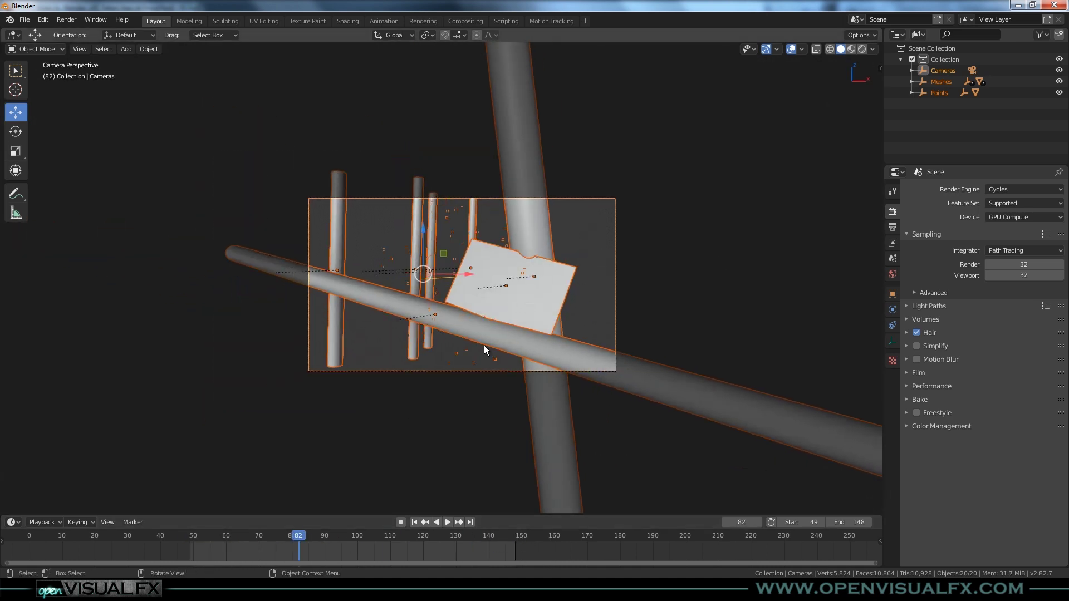
{"action": "middle_click_drag", "start_coordinate": [509, 327], "coordinate": [459, 320]}
{"action": "scroll", "coordinate": [463, 322], "scroll_direction": "down", "scroll_amount": 8}
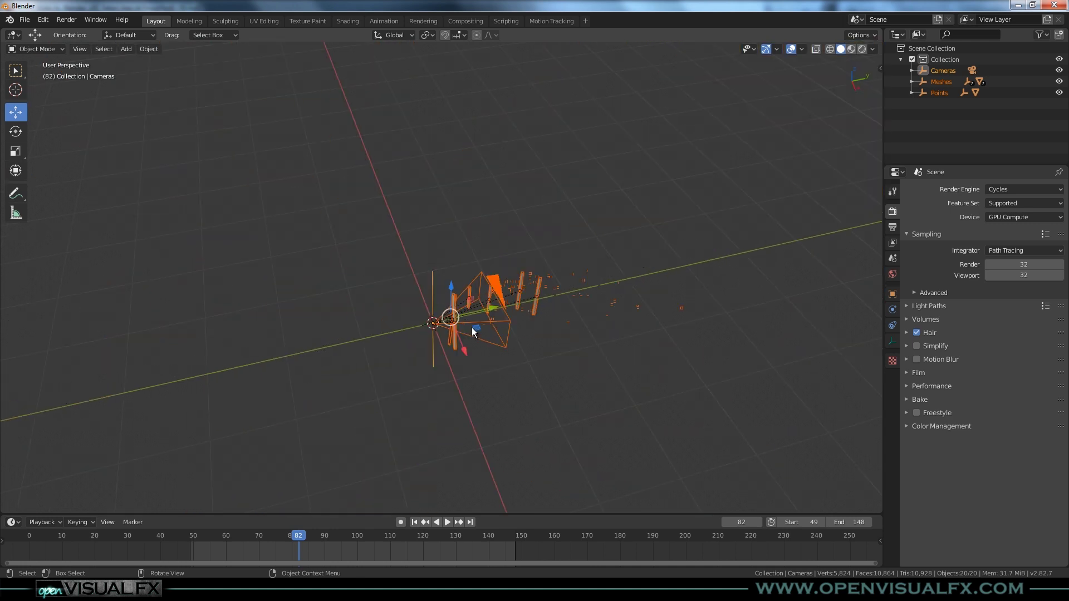
{"action": "mouse_move", "coordinate": [450, 318]}
{"action": "middle_mouse_down"}
{"action": "mouse_move", "coordinate": [474, 343]}
{"action": "mouse_move", "coordinate": [495, 287]}
{"action": "mouse_move", "coordinate": [445, 300]}
{"action": "middle_mouse_up"}
{"action": "key", "text": "shift+a"}
{"action": "mouse_move", "coordinate": [446, 300]}
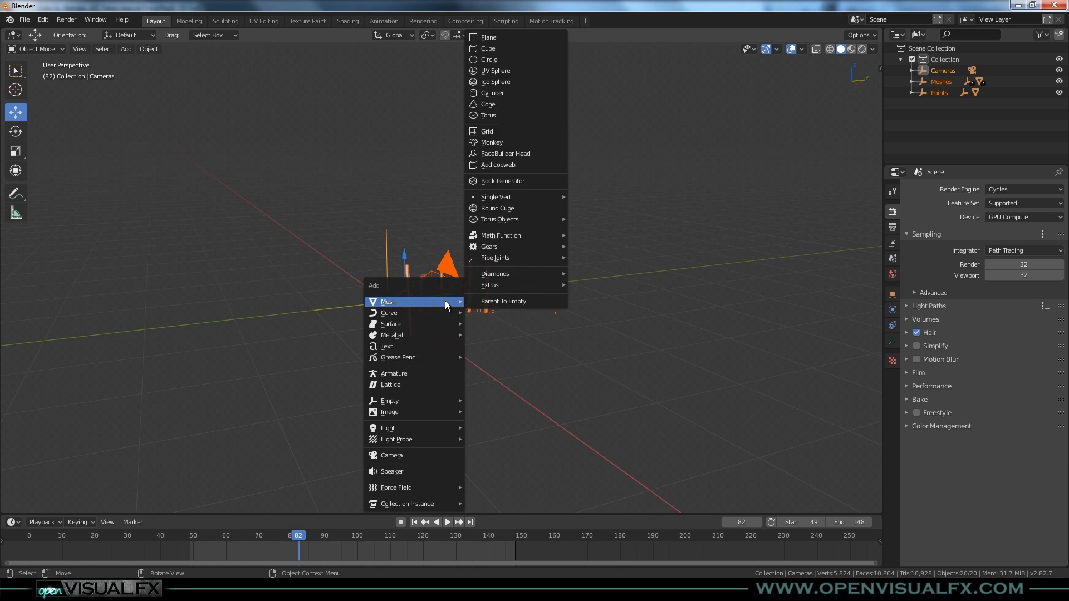
{"action": "left_click", "coordinate": [494, 72]}
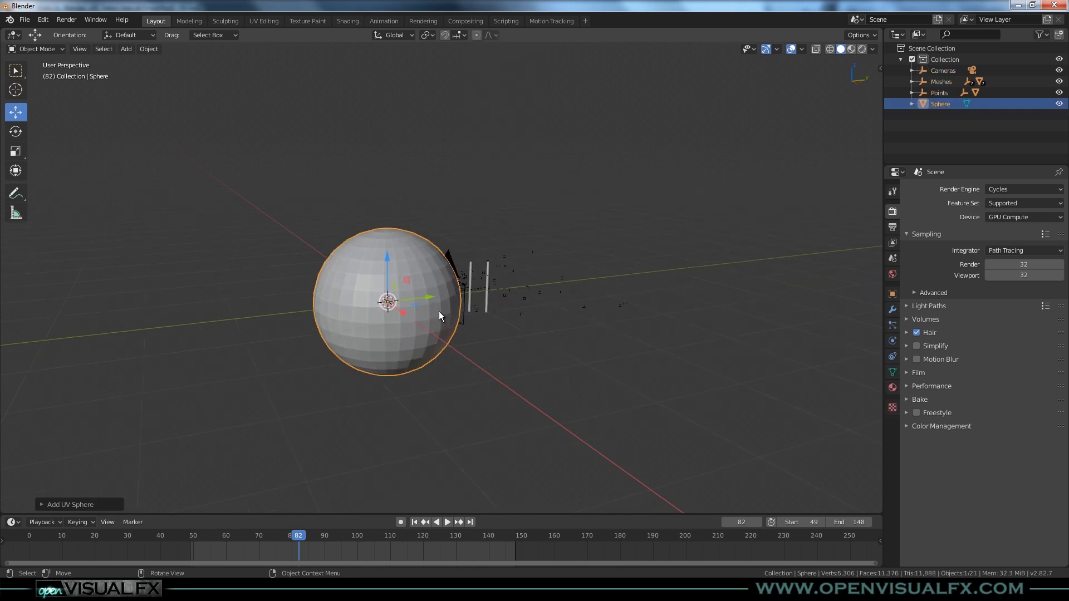
{"action": "middle_click_drag", "start_coordinate": [439, 312], "coordinate": [437, 335]}
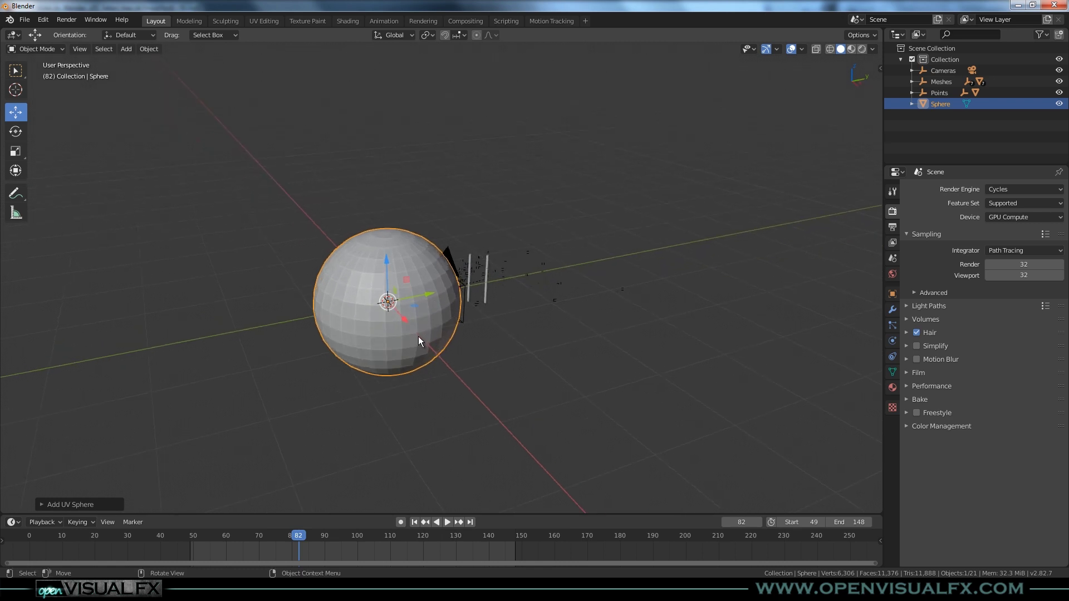
{"action": "key", "text": "Delete"}
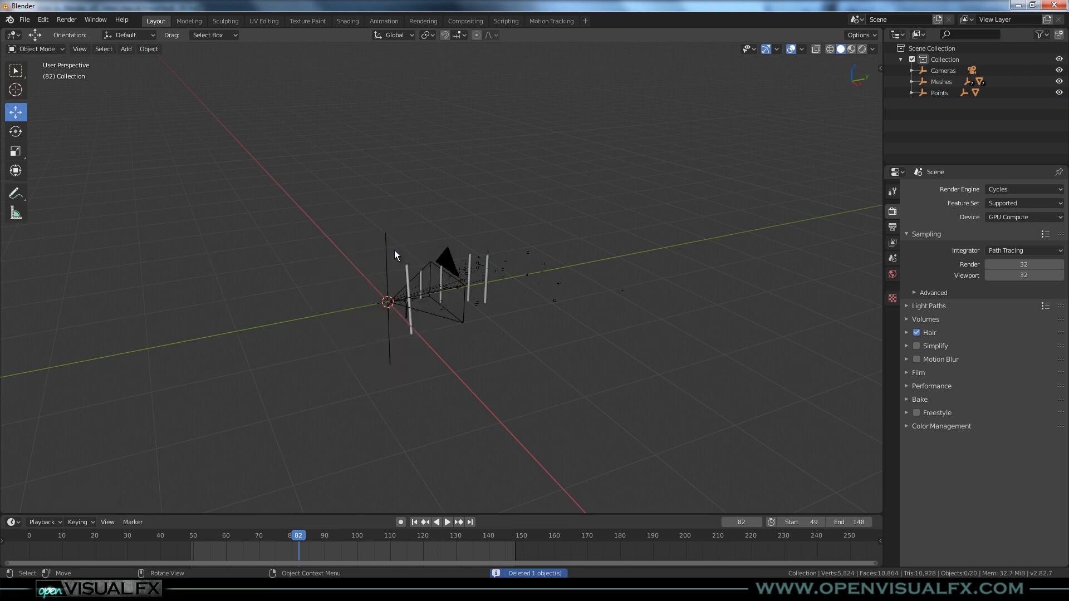
Delete all 20 previously imported objects.
{"action": "key", "text": "a"}
{"action": "key", "text": "x"}
{"action": "left_click", "coordinate": [440, 305]}
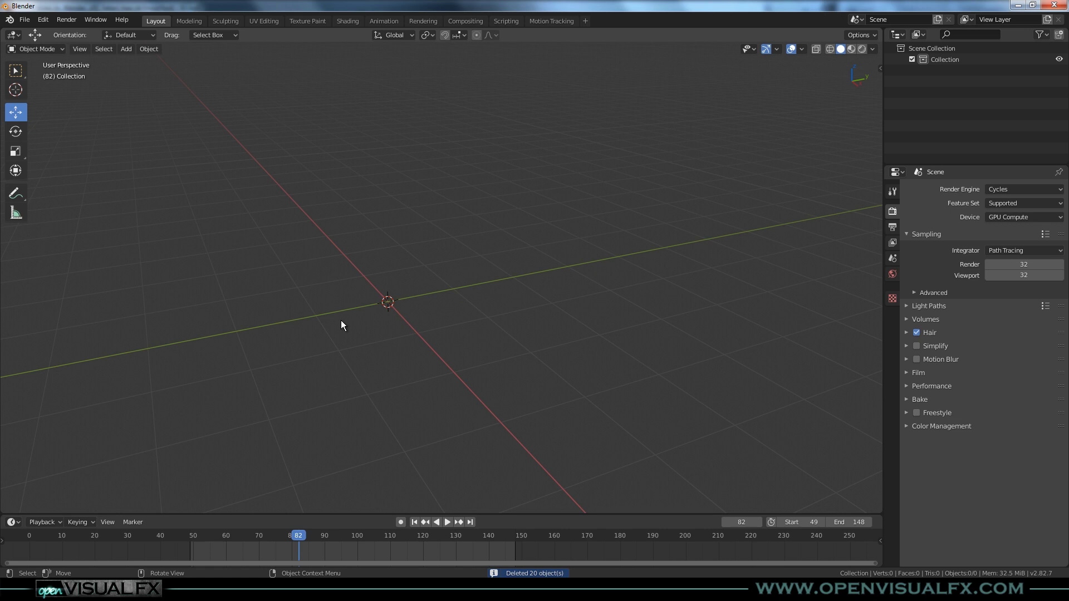
Import the export_final Alembic file again with Scale set to 10.
{"action": "left_click", "coordinate": [25, 20]}
{"action": "mouse_move", "coordinate": [76, 172]}
{"action": "left_click", "coordinate": [156, 180]}
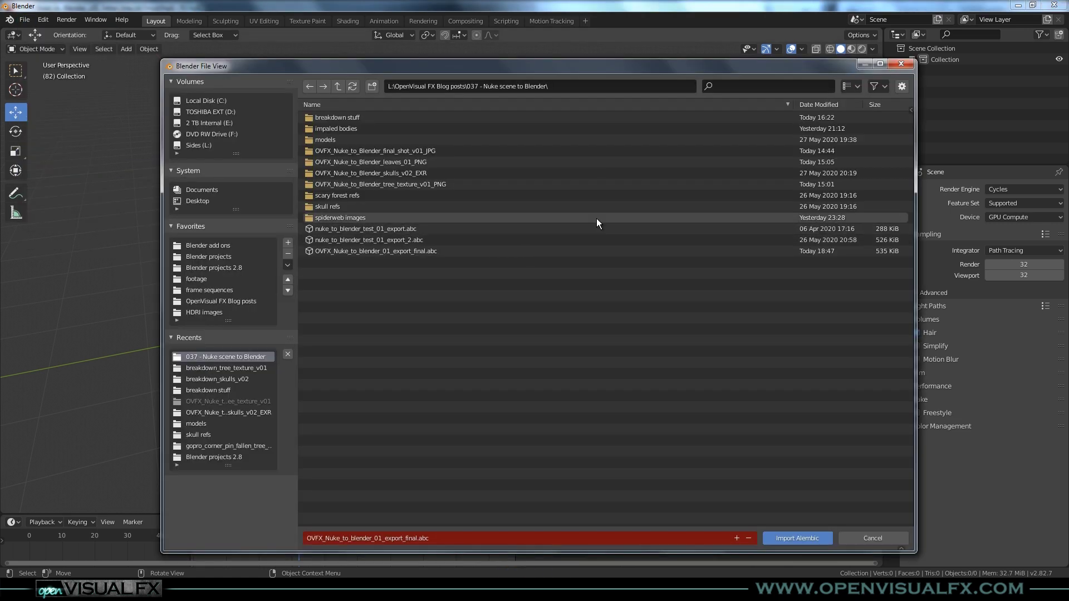
{"action": "left_click", "coordinate": [379, 252]}
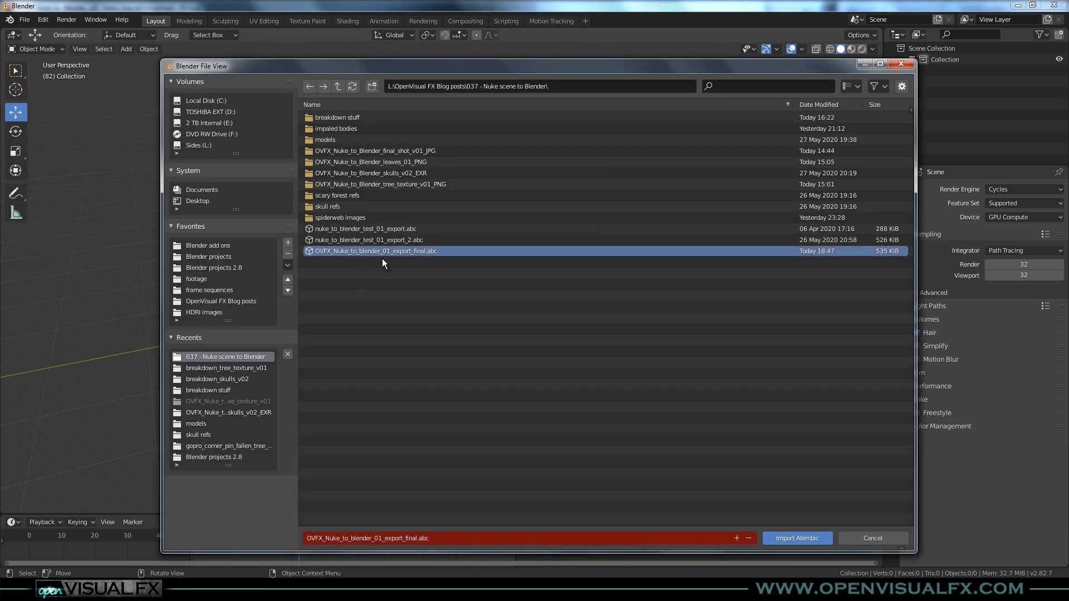
{"action": "left_click", "coordinate": [902, 86]}
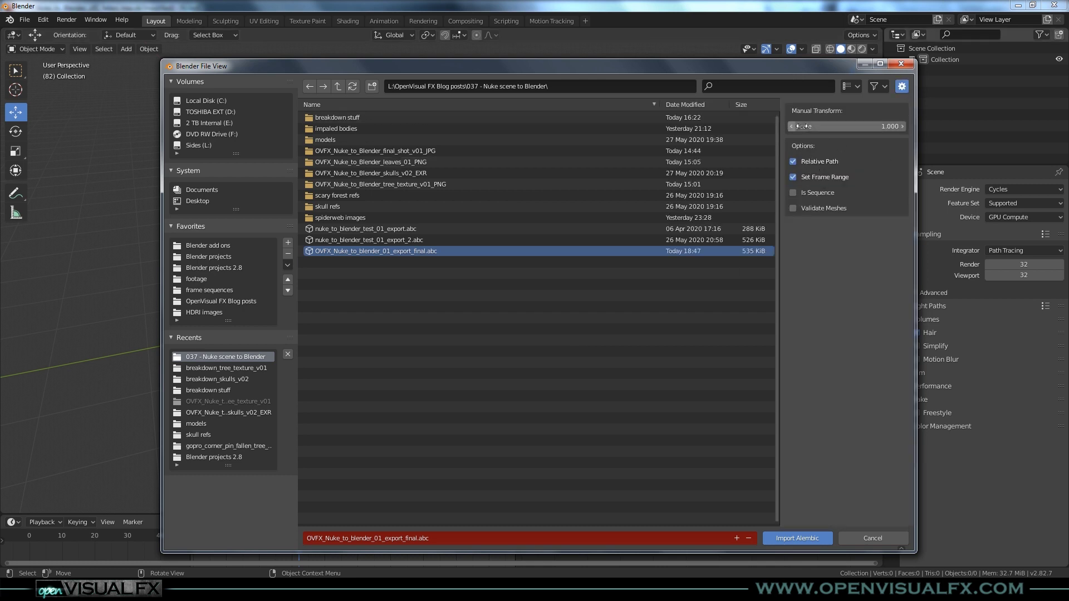
{"action": "left_click", "coordinate": [844, 127]}
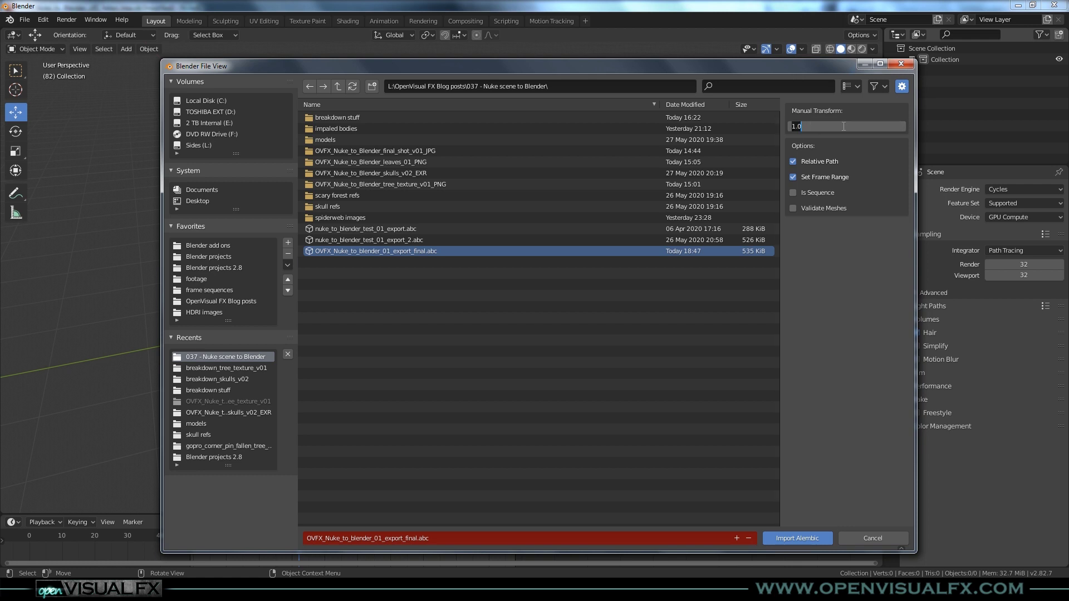
{"action": "type", "text": "10"}
{"action": "key", "text": "Return"}
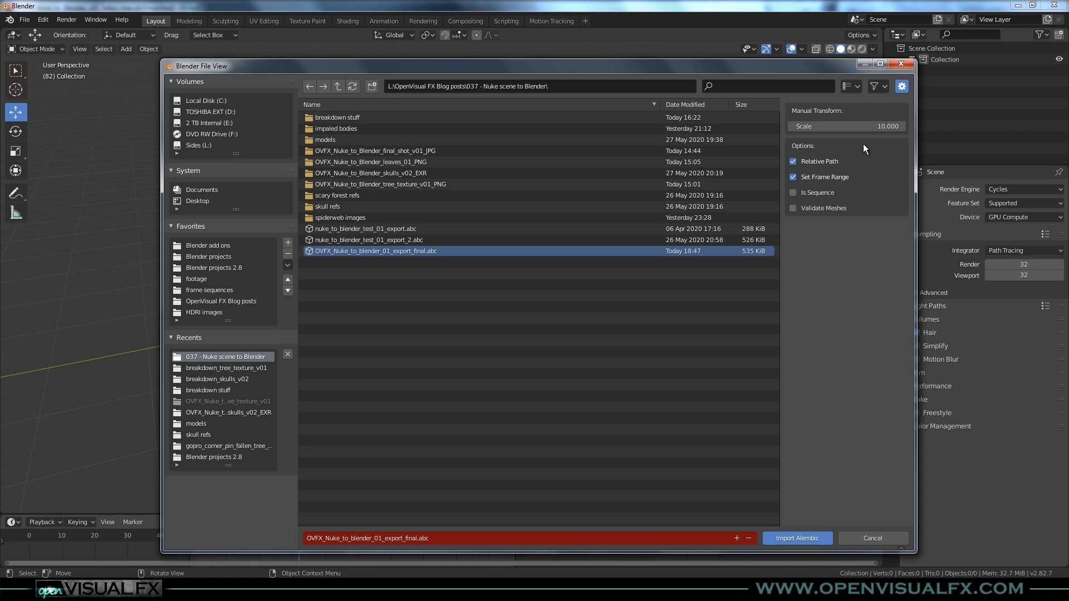
{"action": "left_click", "coordinate": [814, 538]}
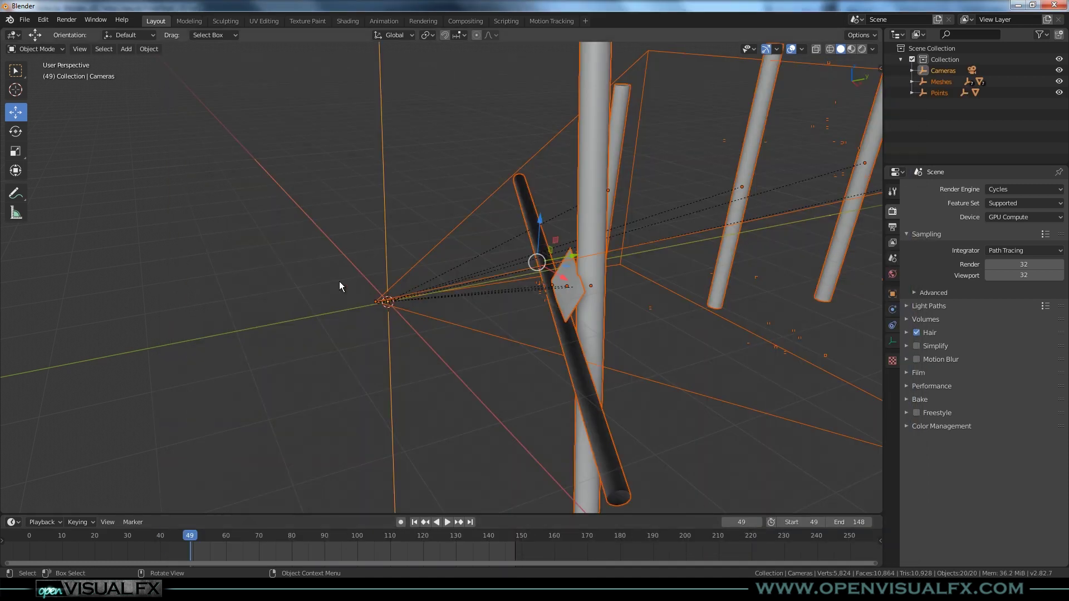
Add a temporary UV Sphere to compare the scene's scale, then delete it.
{"action": "middle_click_drag", "start_coordinate": [666, 247], "coordinate": [274, 331]}
{"action": "key", "text": "alt+a"}
{"action": "key", "text": "shift+a"}
{"action": "mouse_move", "coordinate": [274, 331]}
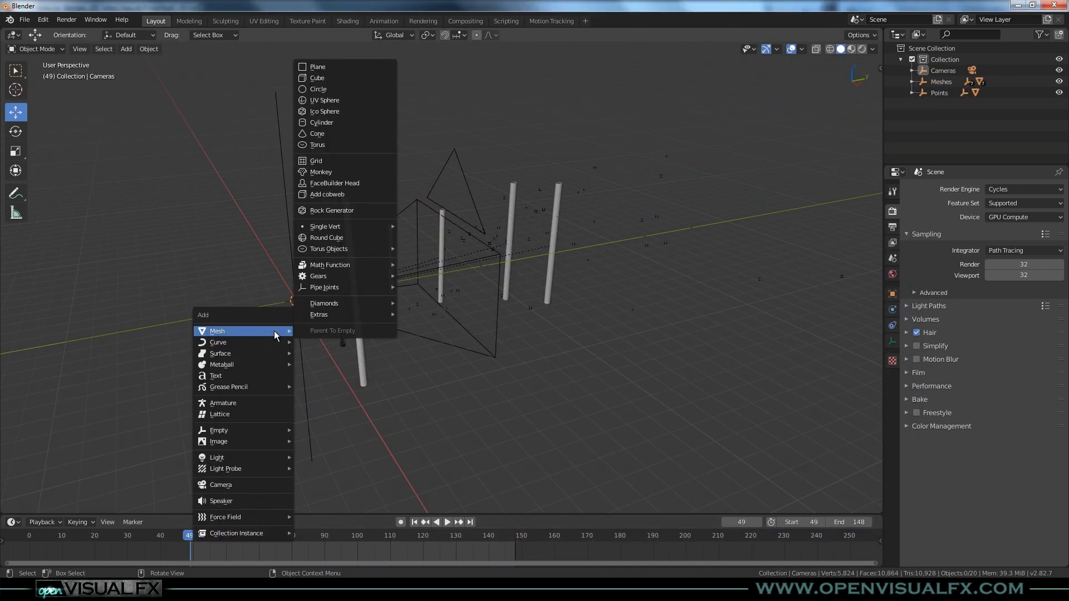
{"action": "left_click", "coordinate": [324, 101]}
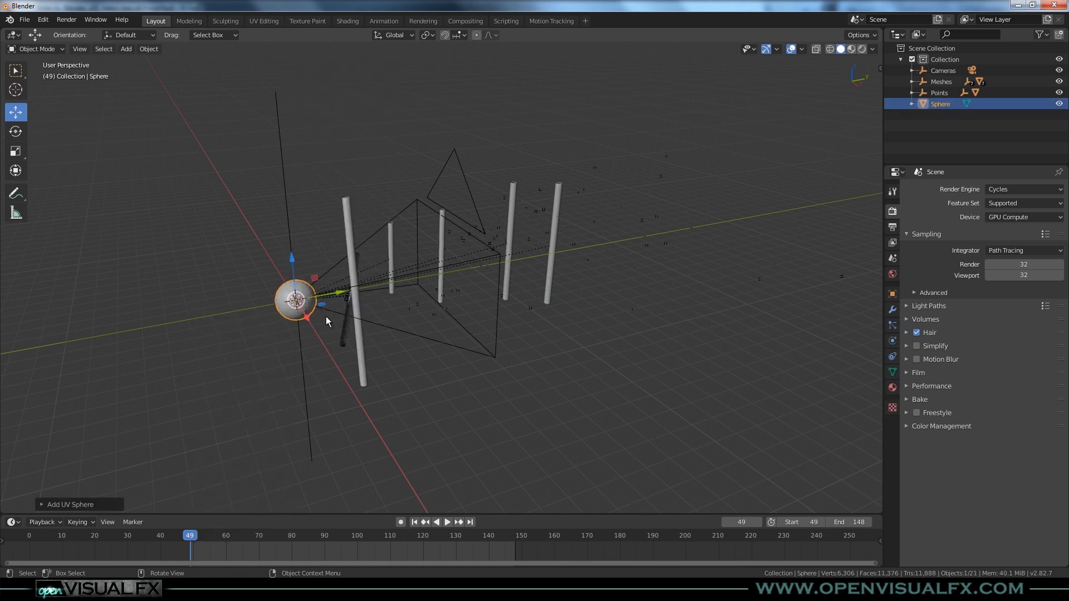
{"action": "key", "text": "x"}
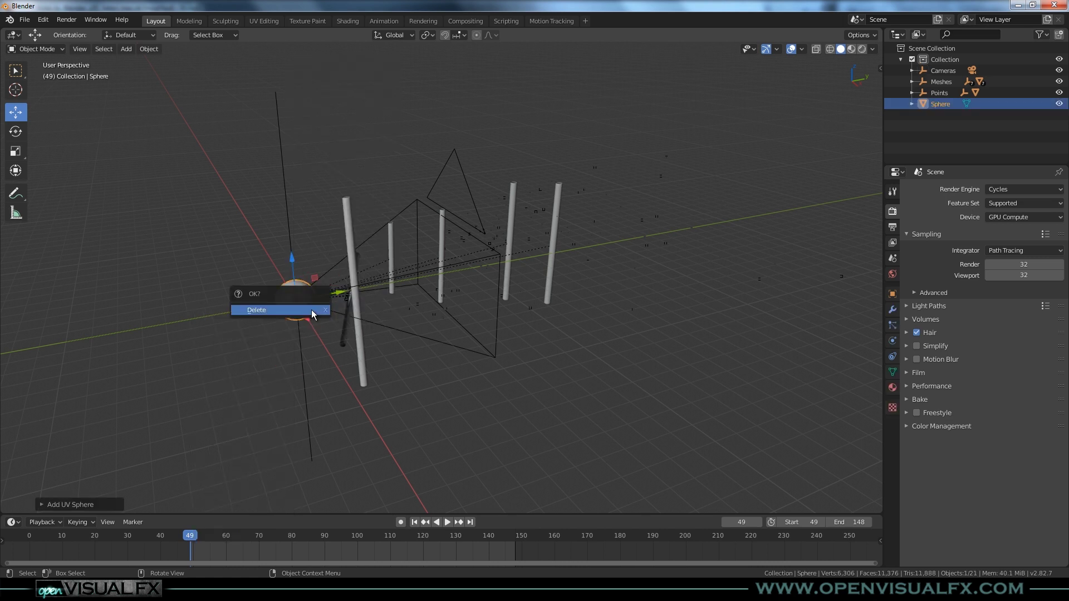
{"action": "left_click", "coordinate": [312, 309]}
Play and scrub the rescaled camera animation, then return to the mountain_path NukeX script.
{"action": "middle_click_drag", "start_coordinate": [352, 319], "coordinate": [556, 517]}
{"action": "key", "text": "shift+ctrl+space"}
{"action": "left_click_drag", "start_coordinate": [306, 532], "coordinate": [426, 532]}
{"action": "key", "text": "Escape"}
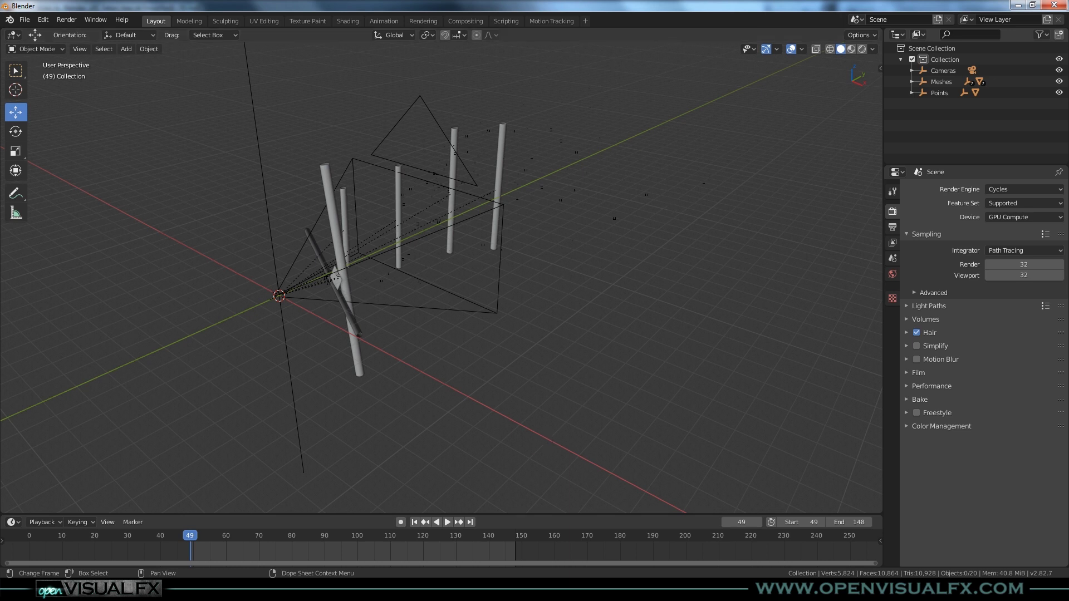
{"action": "left_click", "coordinate": [429, 591]}
{"action": "left_click", "coordinate": [476, 532]}
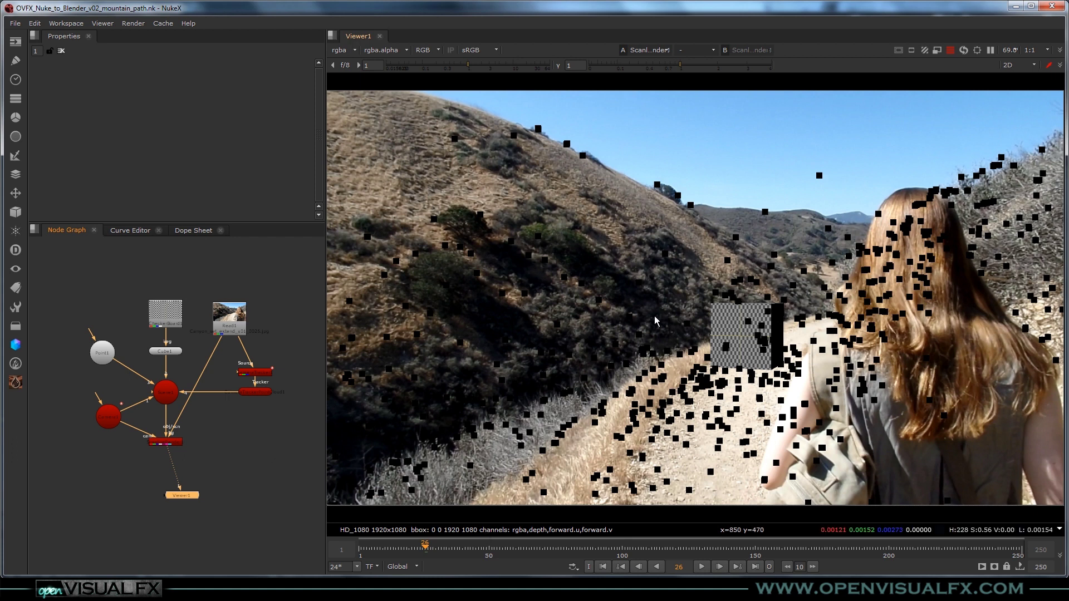
Move the viewer playhead to frame 59 of the mountain path footage.
{"action": "left_click", "coordinate": [516, 546]}
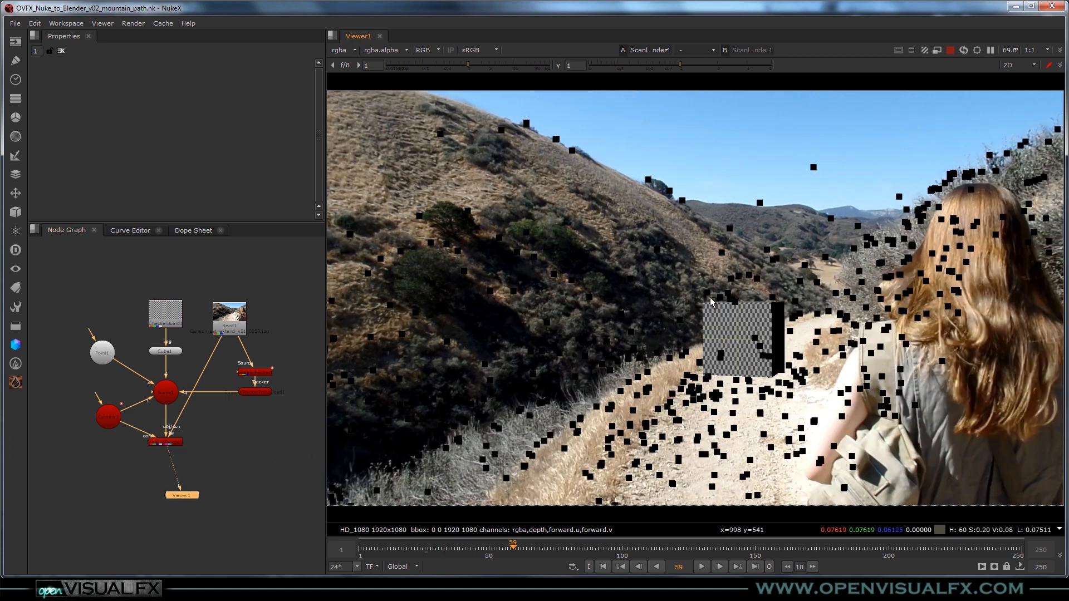